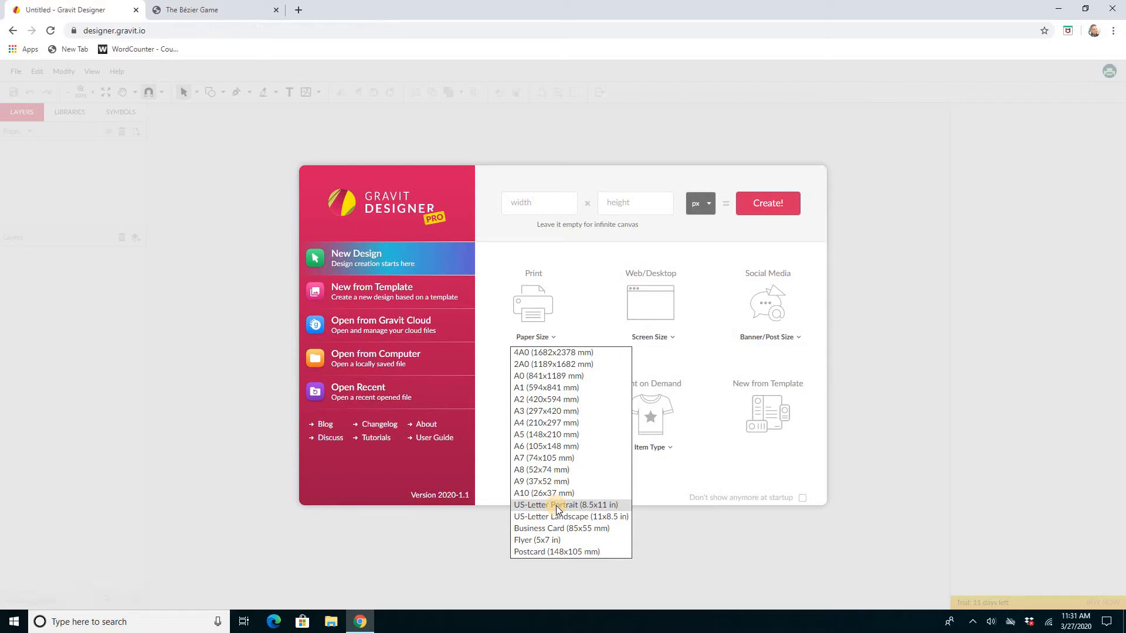
Create a US-Letter Portrait (8.5x11 in) design and draw a five-pointed star about 4.55 by 4.38 in on the page's upper half.
click(557, 508)
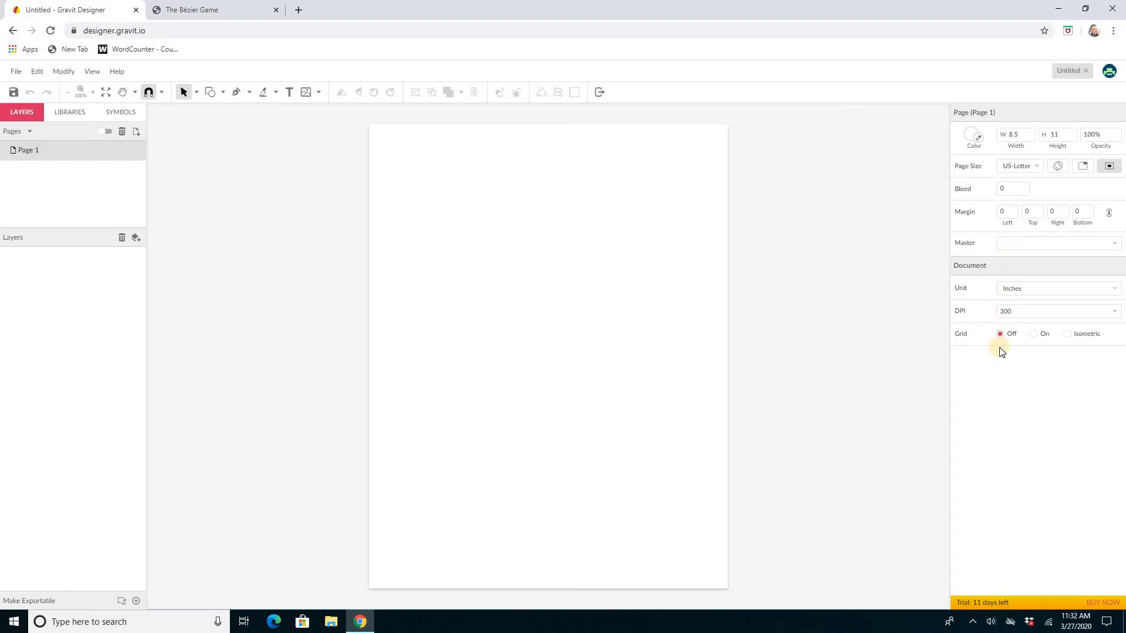
click(223, 95)
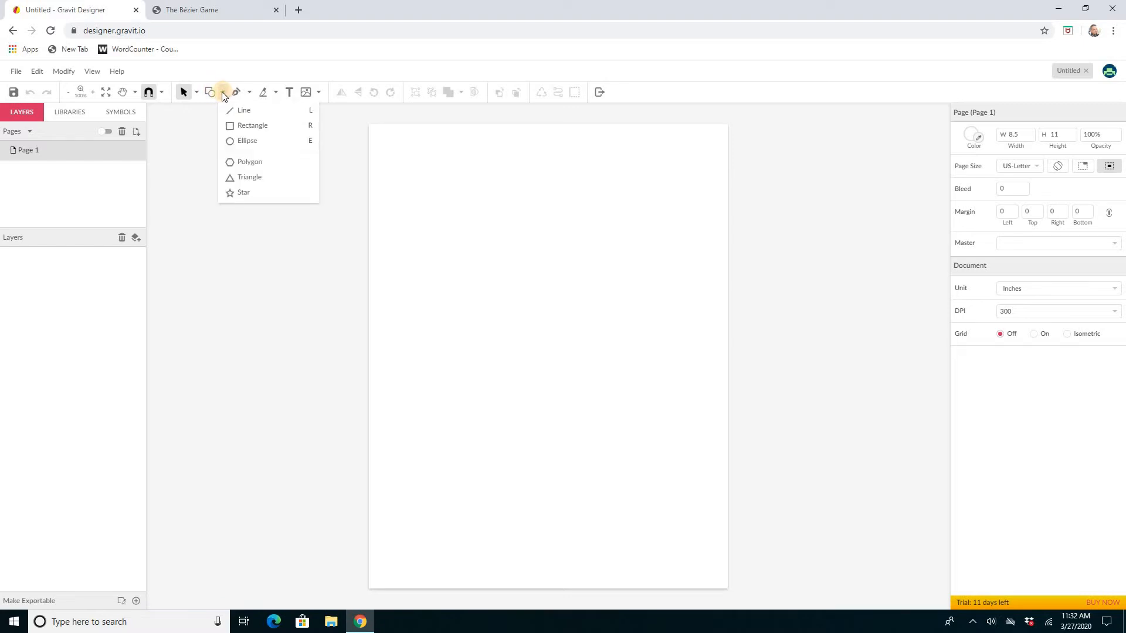
click(256, 192)
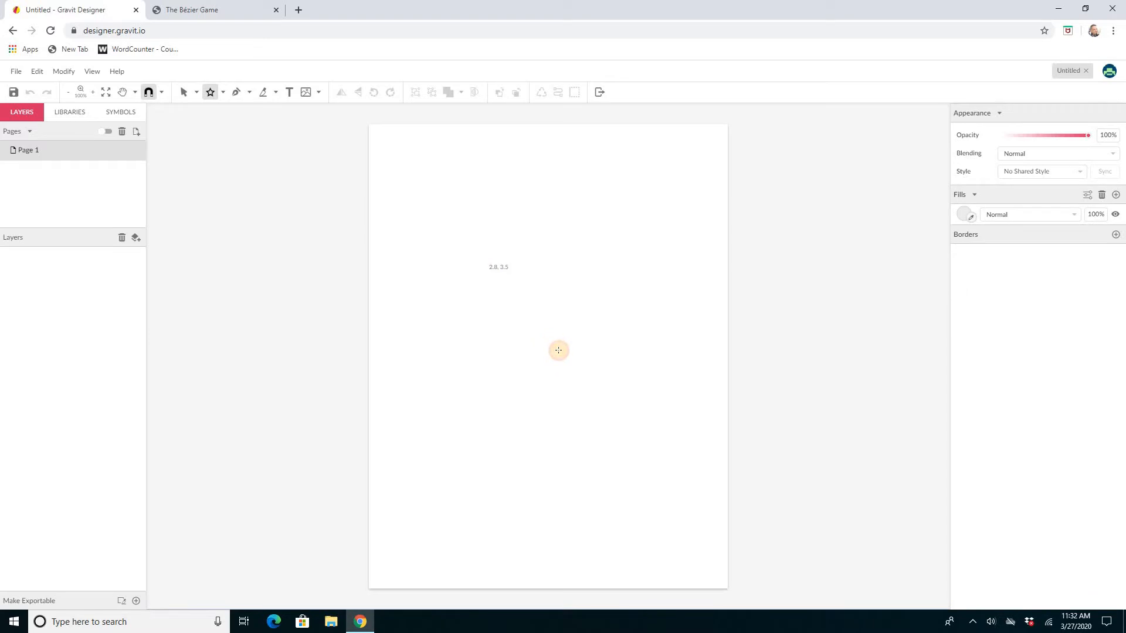
mouse_move(558, 350)
mouse_down()
mouse_move(507, 379)
mouse_move(545, 455)
mouse_move(527, 405)
mouse_move(545, 349)
mouse_up()
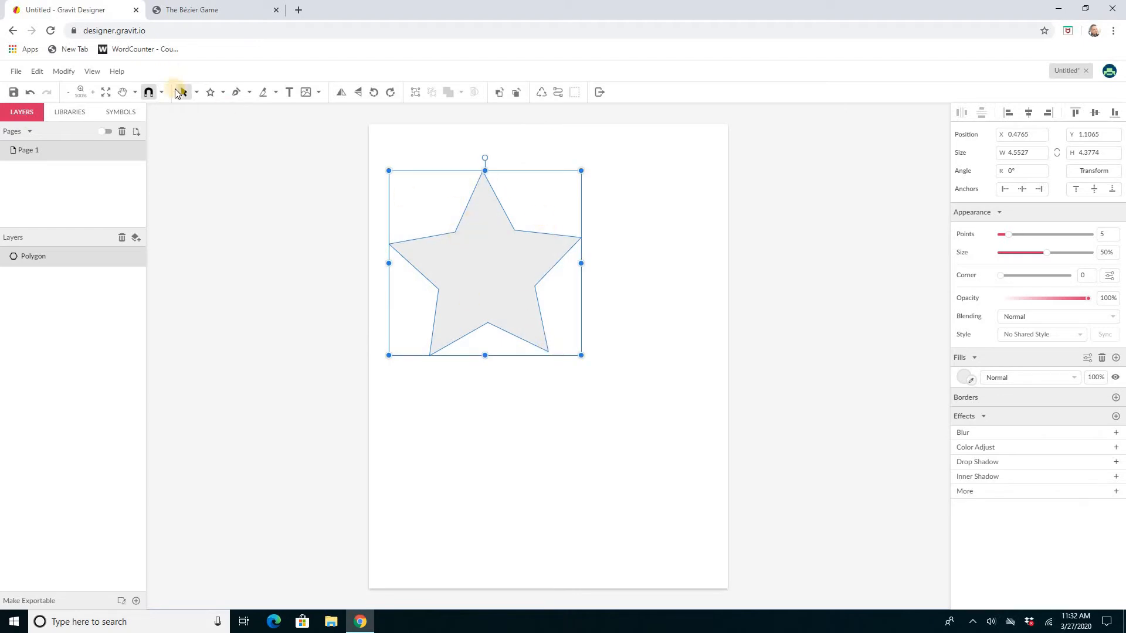
Move the star toward the page's middle, tilt it to about -10.5°, and scale it to about 4.23 by 4.24 in.
click(475, 267)
drag(510, 274, 577, 234)
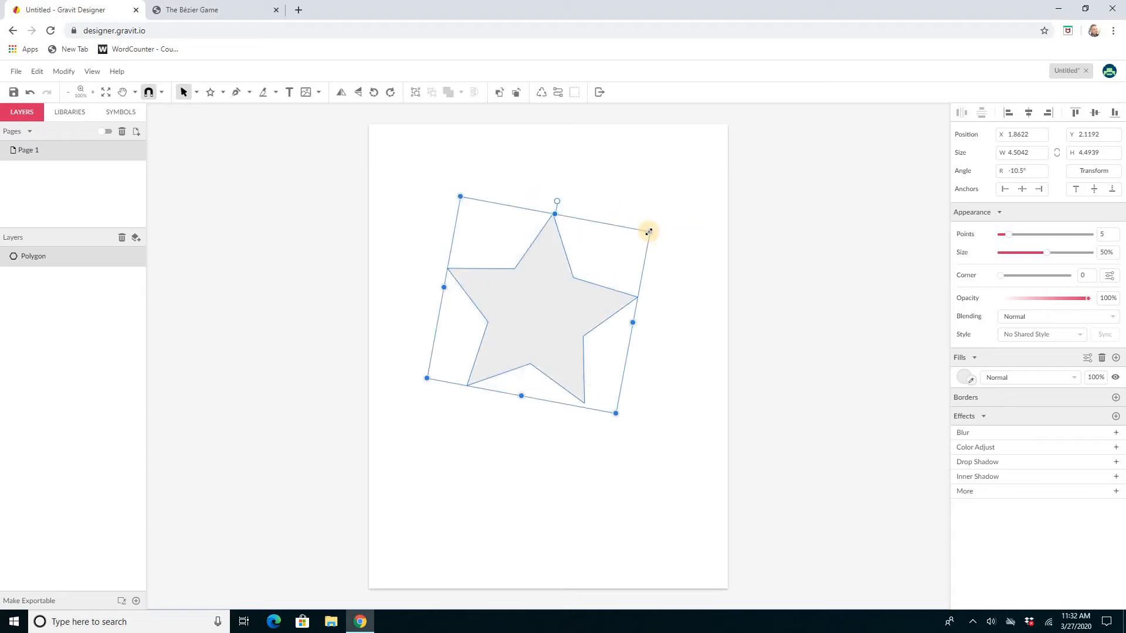
drag(649, 232, 636, 237)
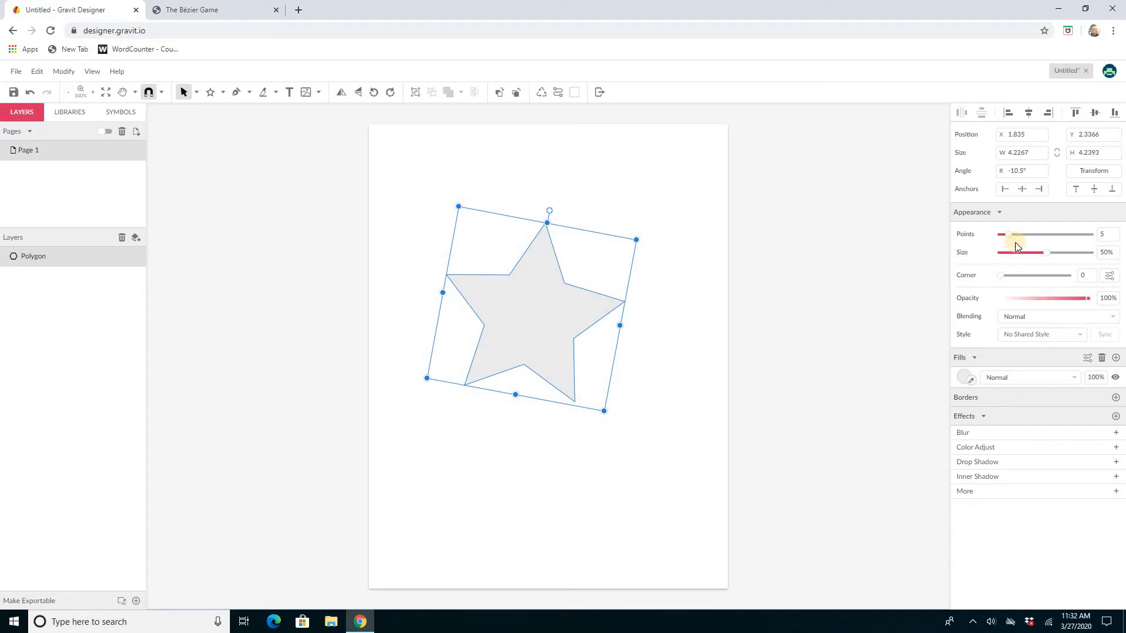
Fill the star with solid red, #CC1212.
click(963, 379)
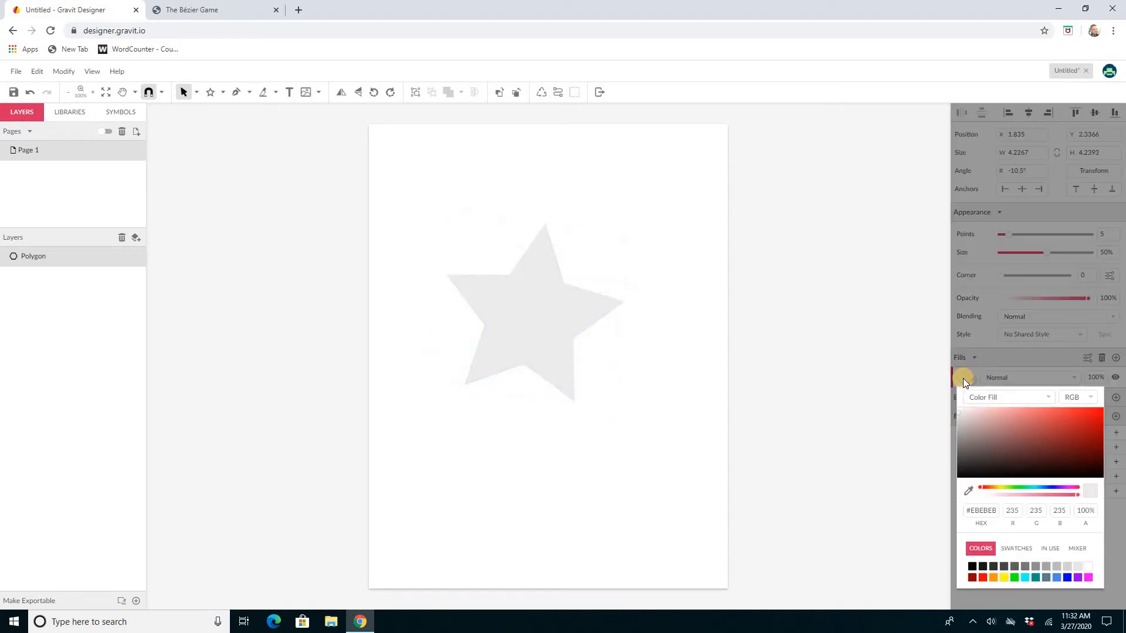
click(1091, 421)
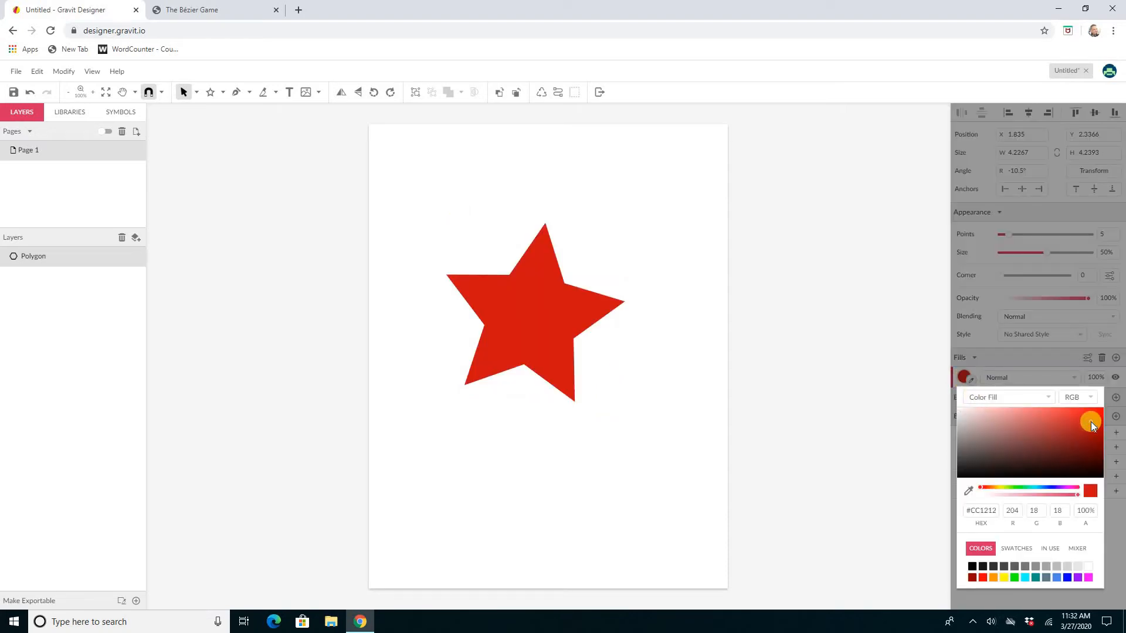
click(875, 385)
click(548, 308)
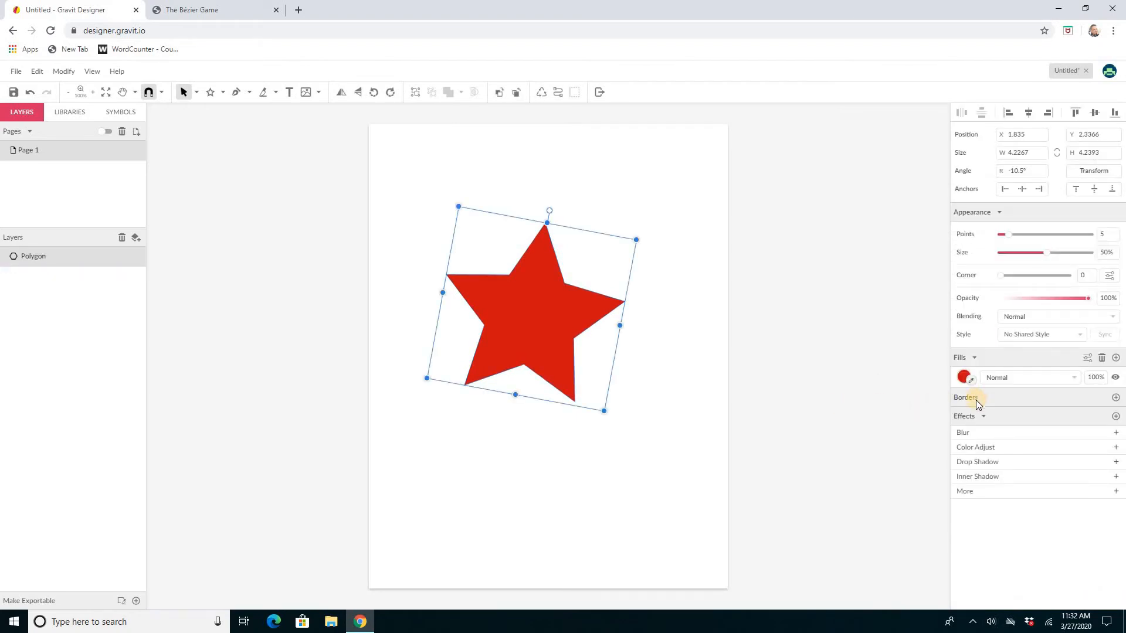
Add a black border to the star and set its width to 3 pt.
click(1115, 397)
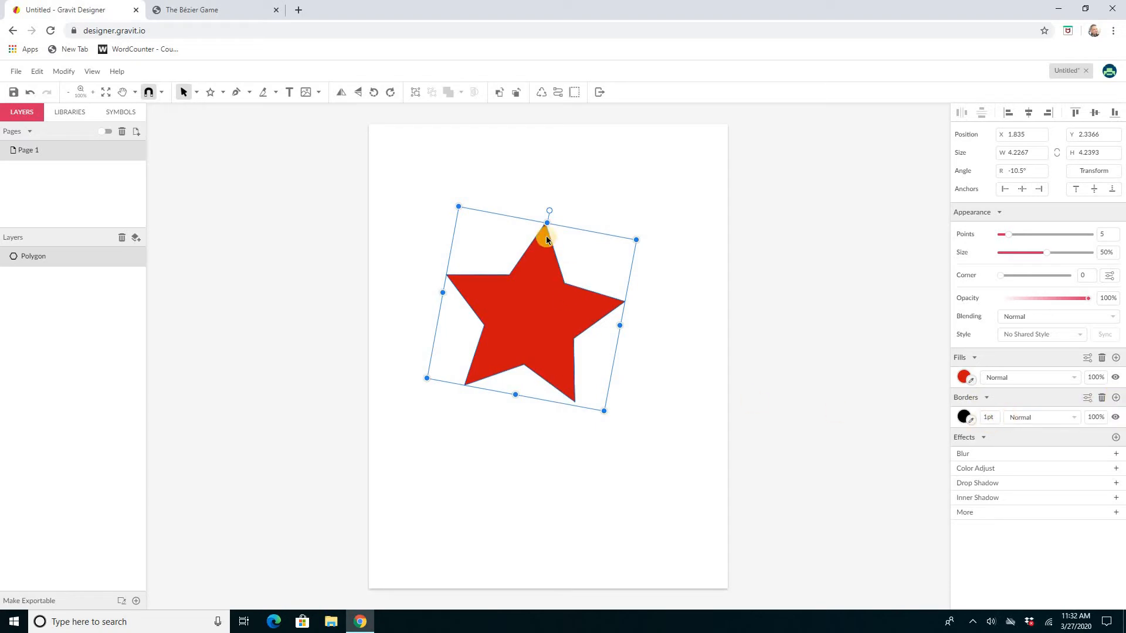
double_click(985, 418)
text(3)
key(Return)
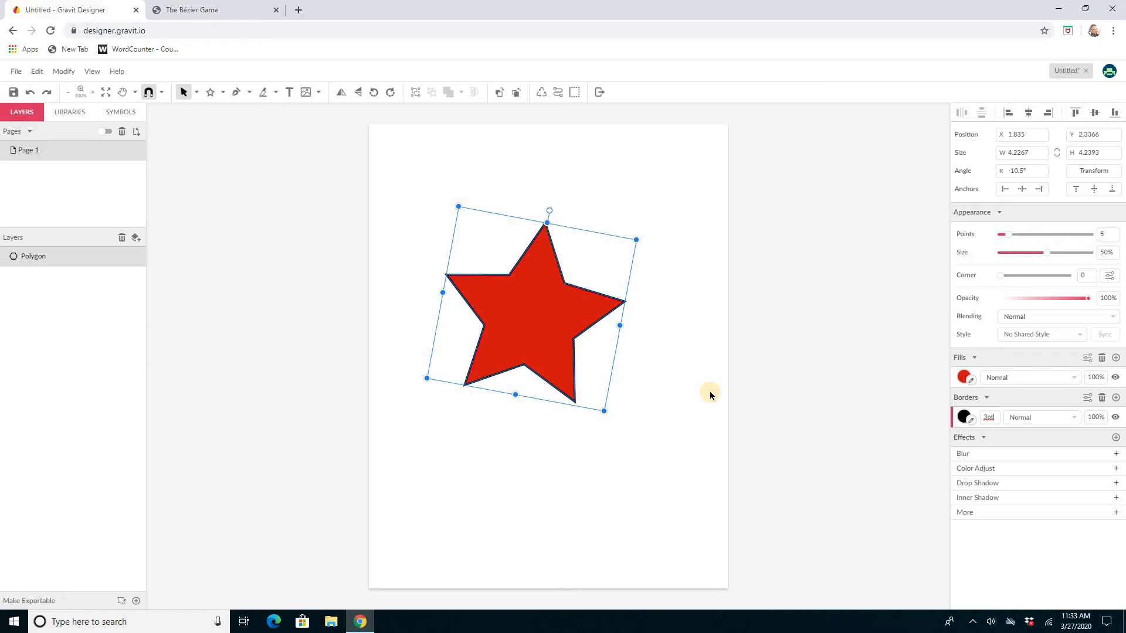
Increase the star's border width step by step to 13 pt.
key(Up)
key(Up)
key(Up)
key(Up)
key(Up)
key(Up)
key(Up)
key(Up)
key(Up)
key(Up)
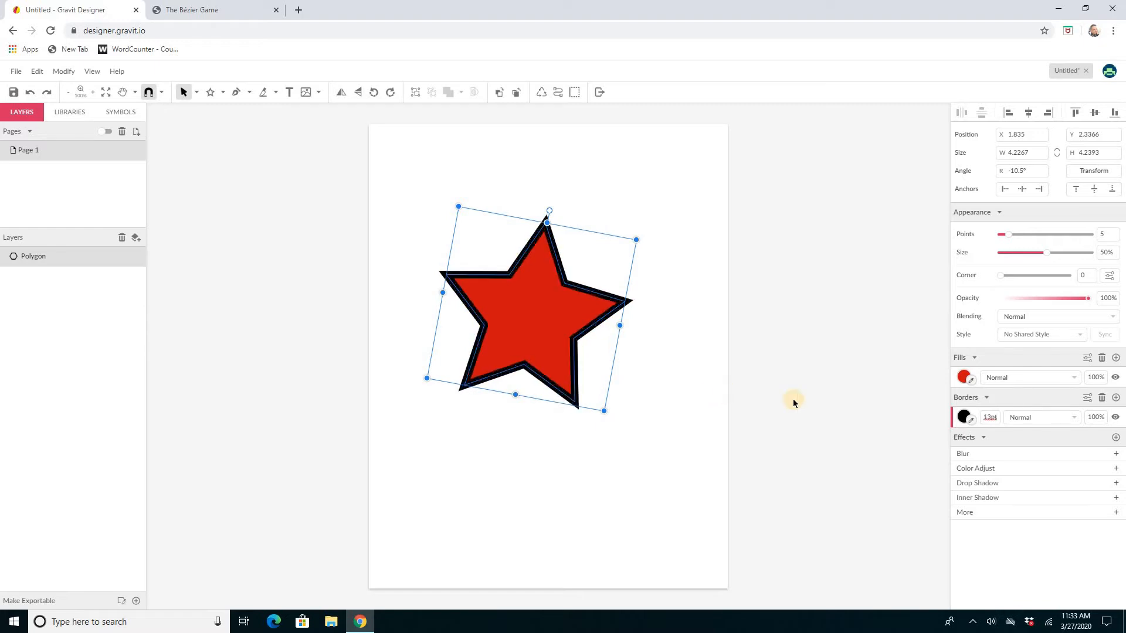
Reduce the star's border width to 0 pt.
key(Down)
key(Down)
key(Down)
key(Down)
key(Down)
key(Down)
key(Down)
key(Down)
key(Down)
key(Down)
key(Down)
key(Down)
key(Down)
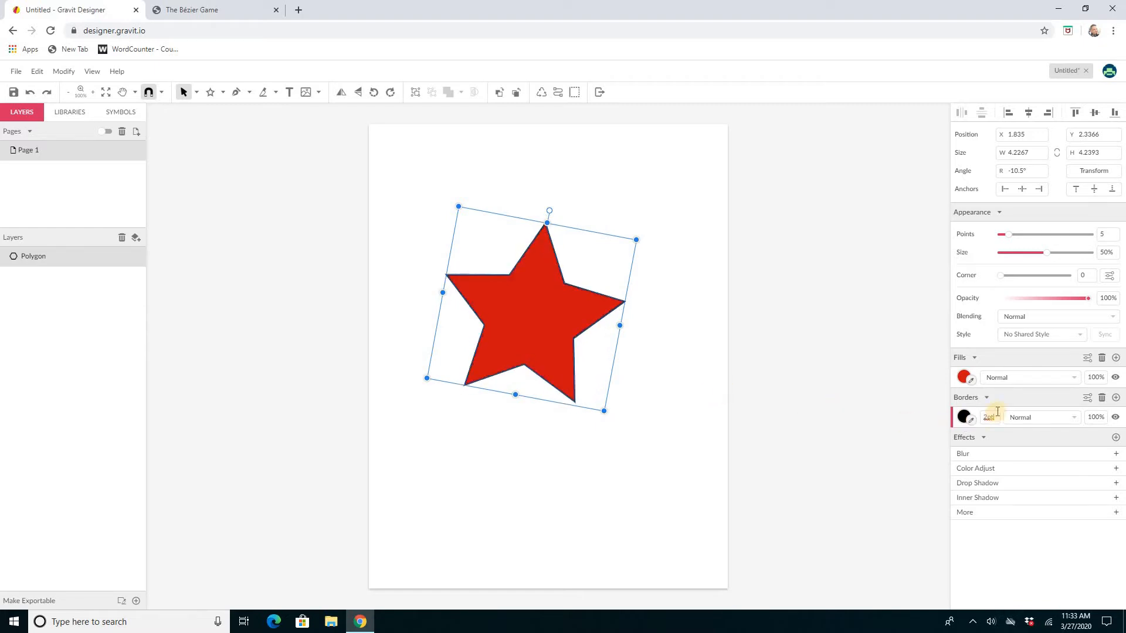
Change the star's fill type to Radial Gradient.
click(964, 377)
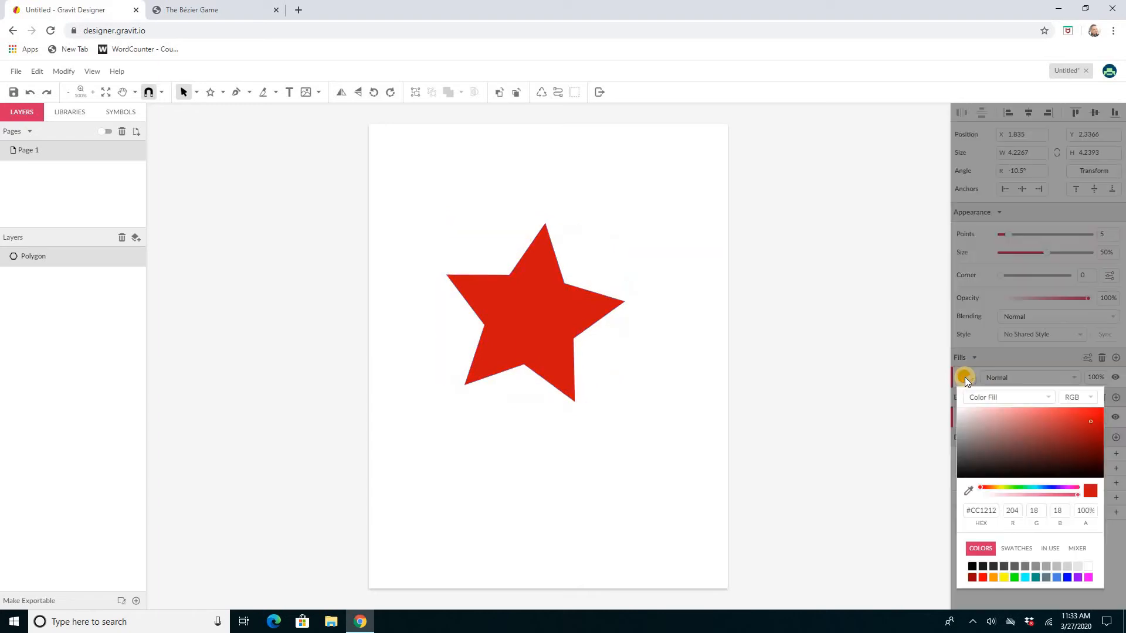
click(996, 402)
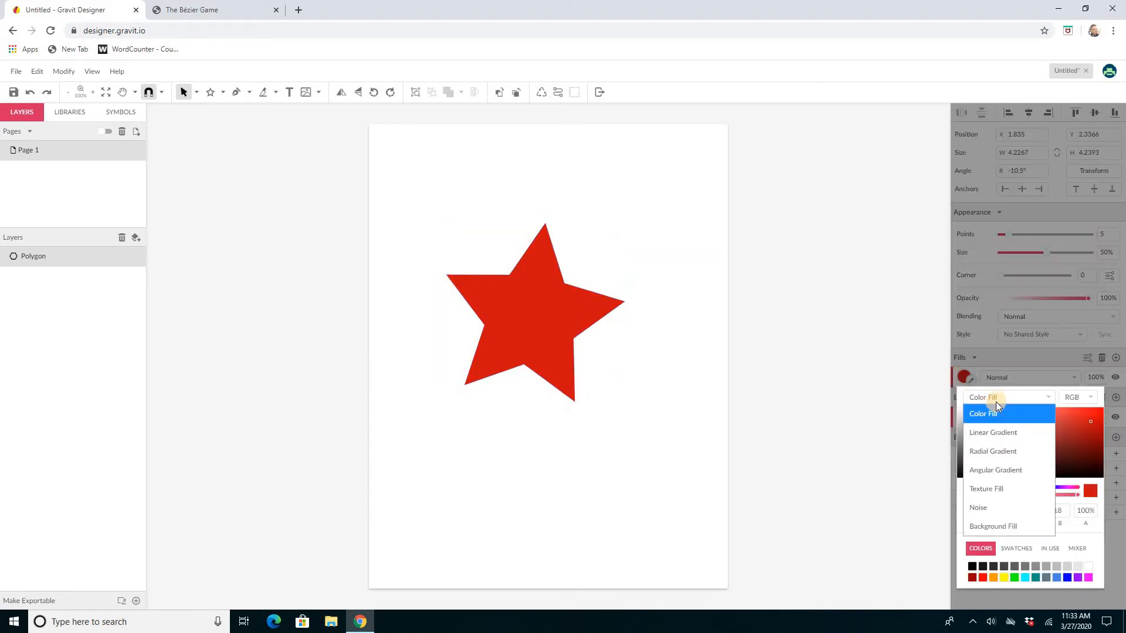
click(986, 453)
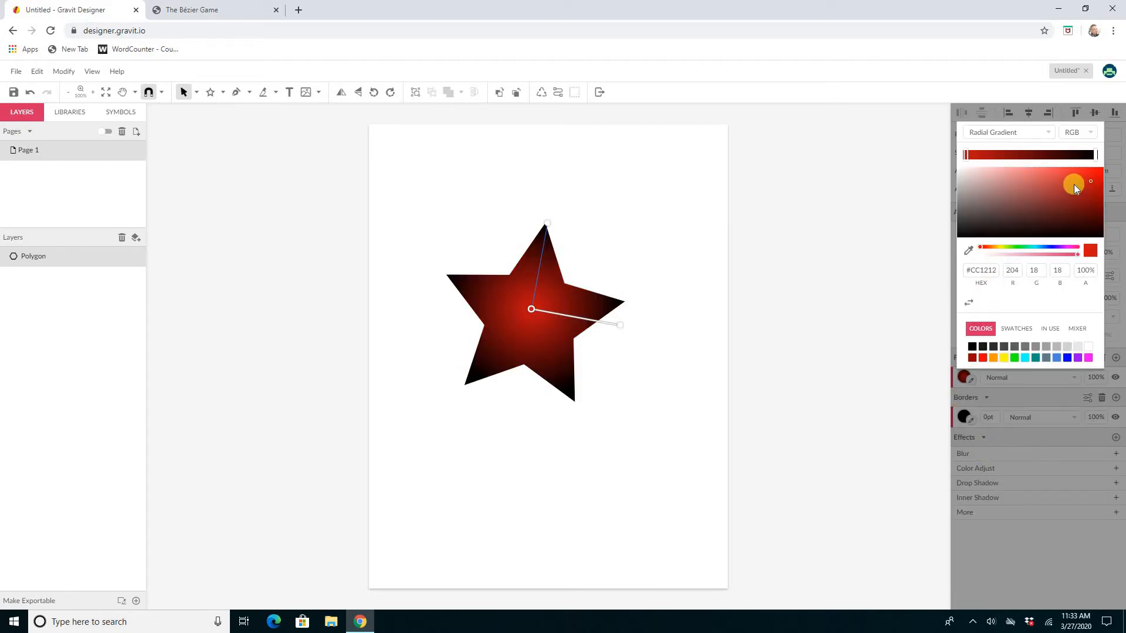
Recolor the outer stop of the star's radial gradient to a yellowish green, keeping the red center.
click(1094, 156)
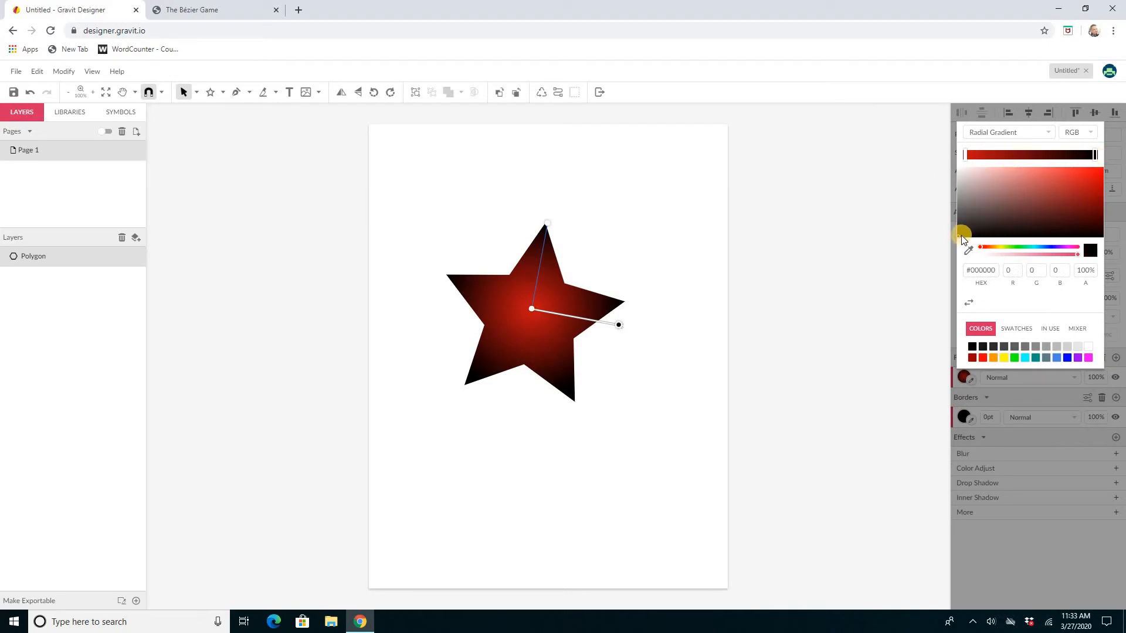
drag(978, 205, 1080, 175)
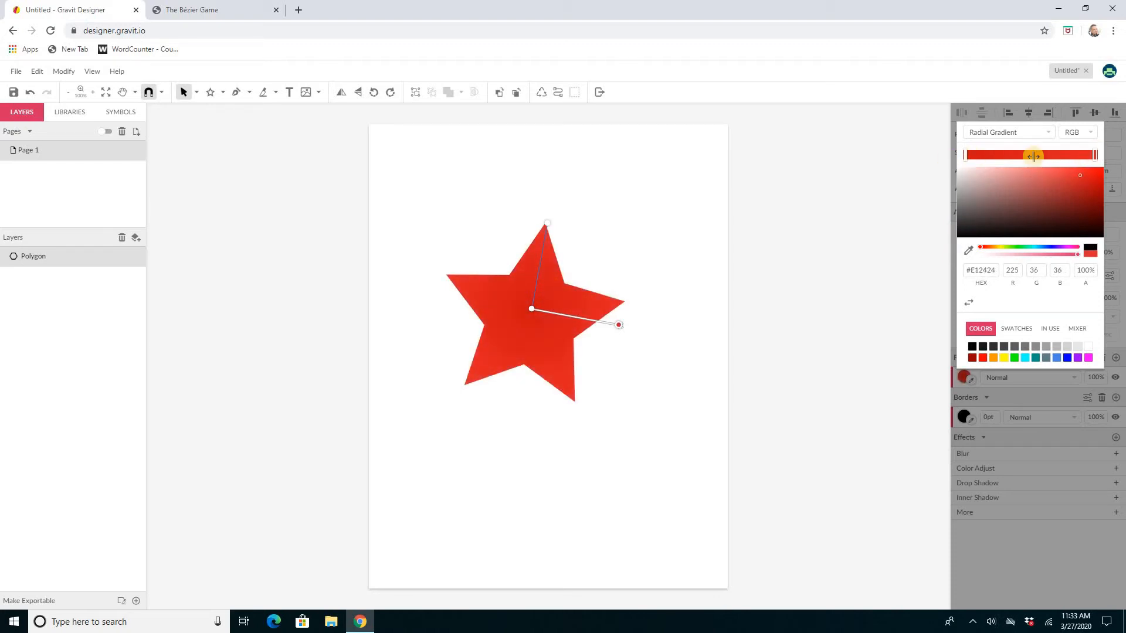
click(1095, 155)
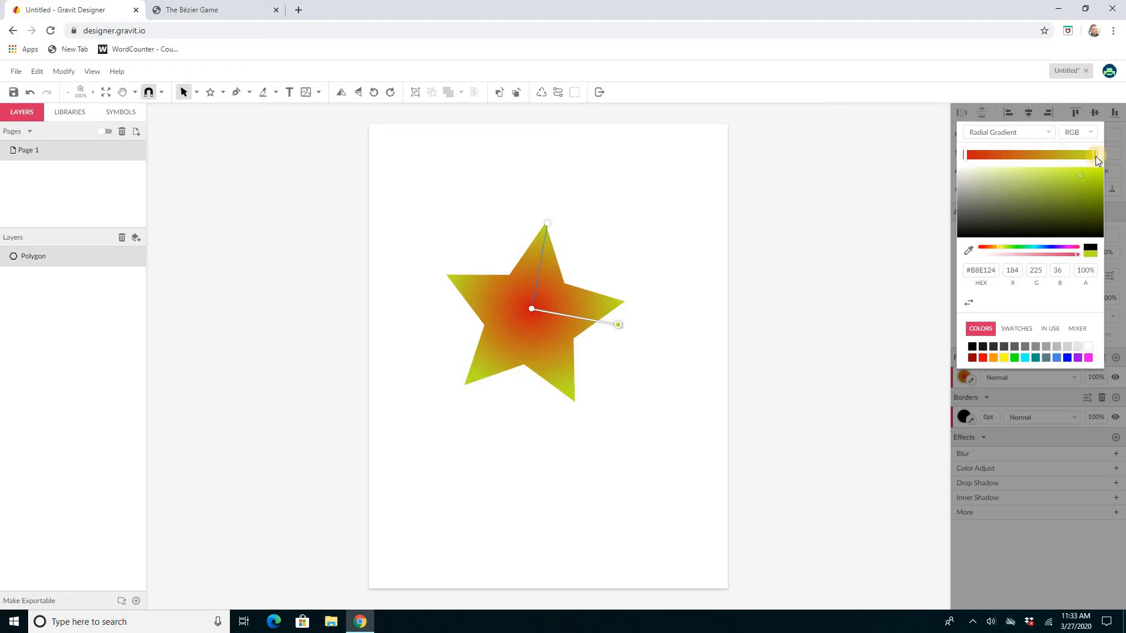
click(999, 246)
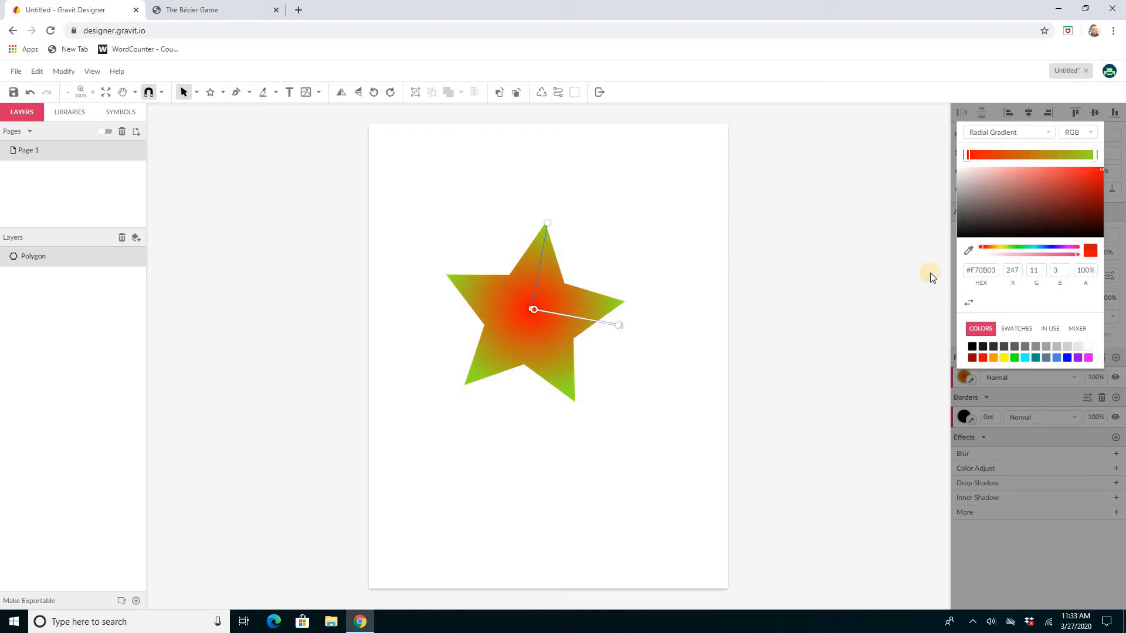
Make the added gradient stop yellow (#E3F703) and place it about two thirds of the way from the star's center to the outer stop.
click(982, 195)
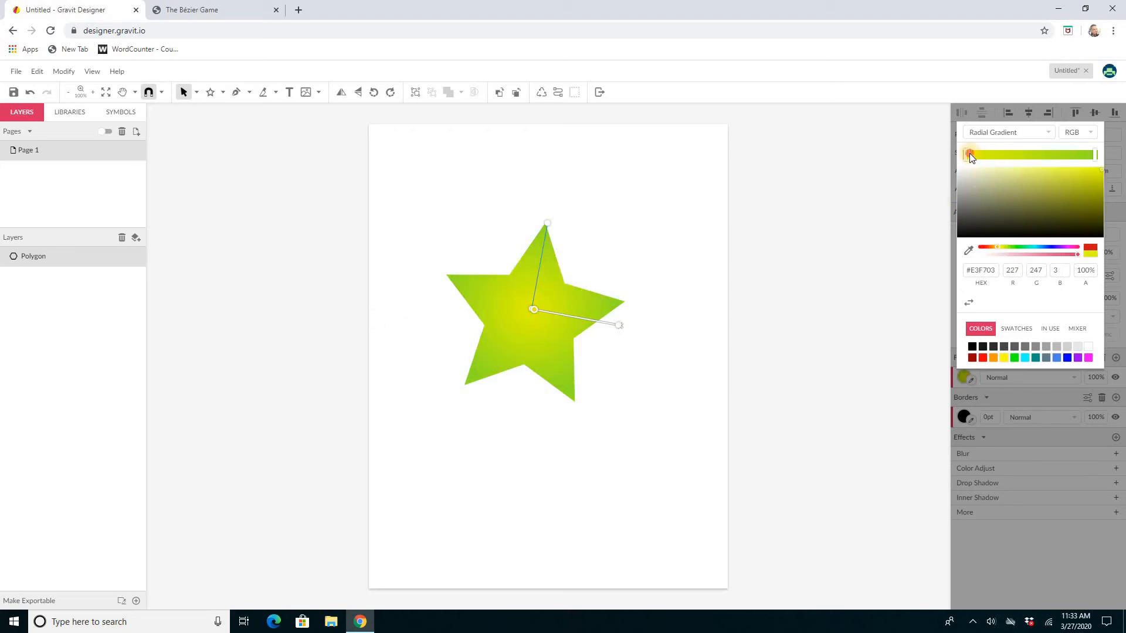
drag(970, 153, 1036, 165)
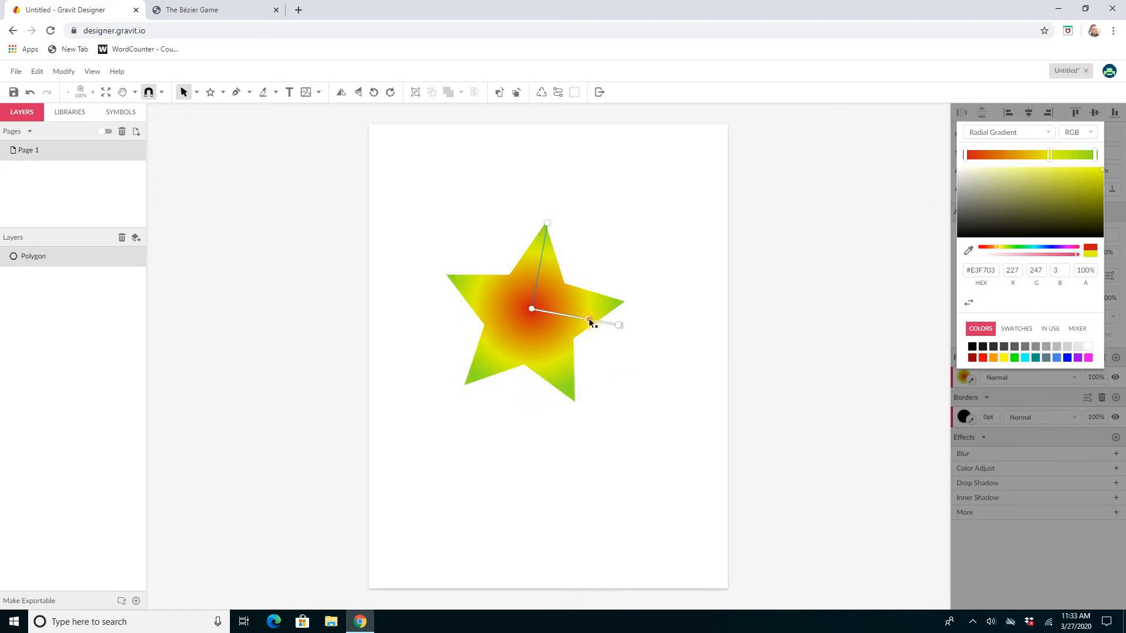
mouse_move(589, 319)
mouse_down()
mouse_move(597, 349)
mouse_move(592, 330)
mouse_up()
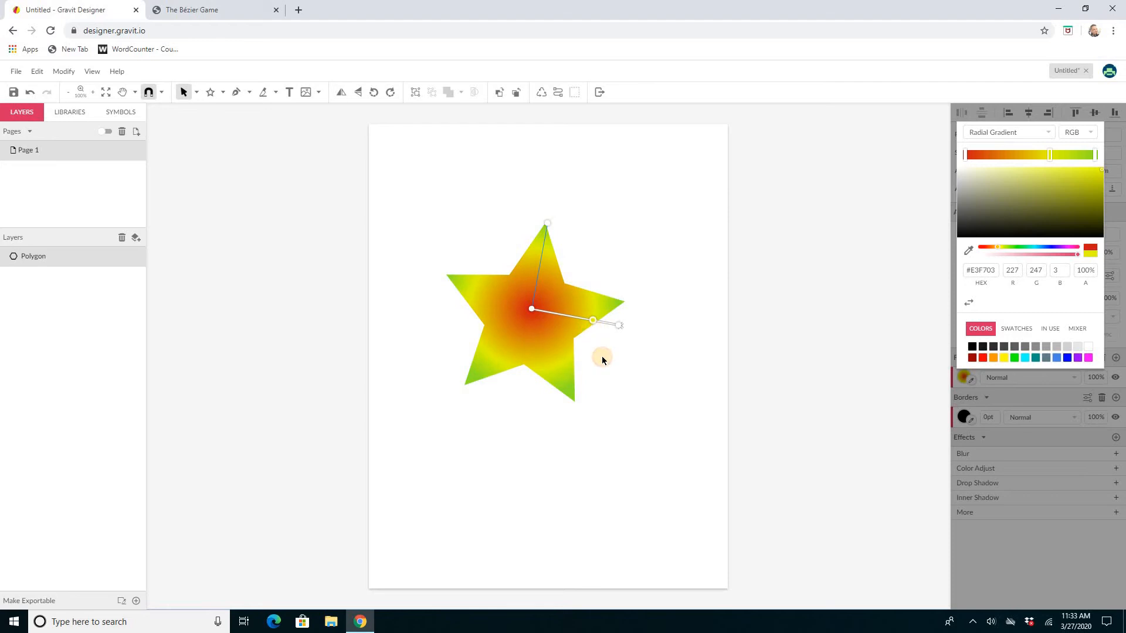
click(604, 353)
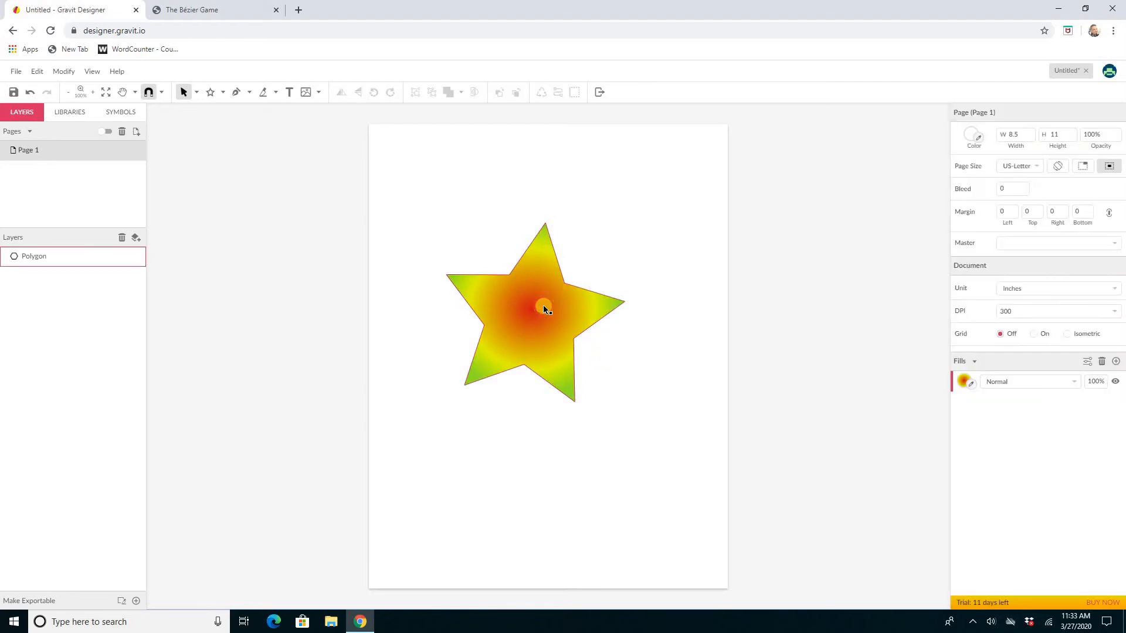
Turn the star into a sunburst with 17 points, 68% size and 0.13 corner rounding, and move it to the page's upper right.
click(544, 309)
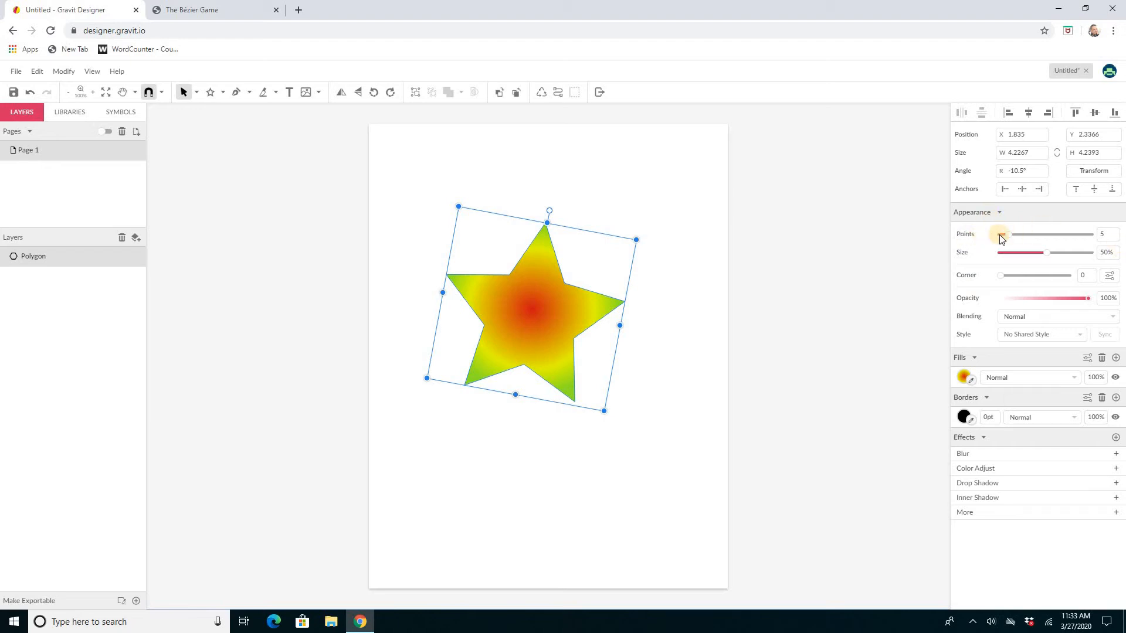
drag(1018, 233, 1062, 252)
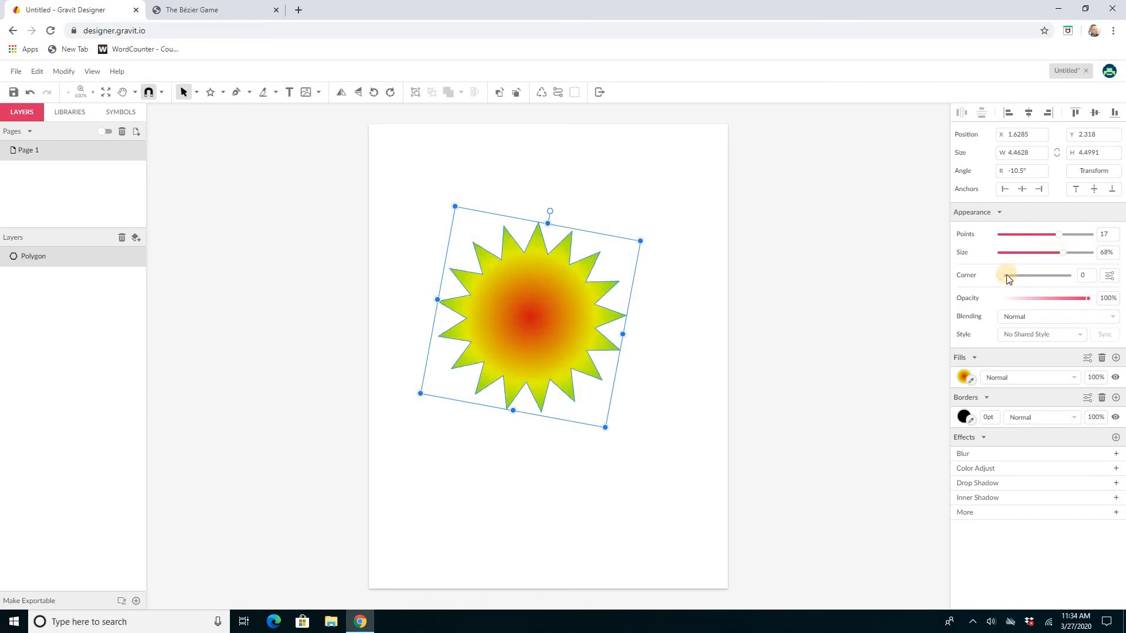
drag(1006, 274, 1024, 276)
drag(571, 274, 615, 204)
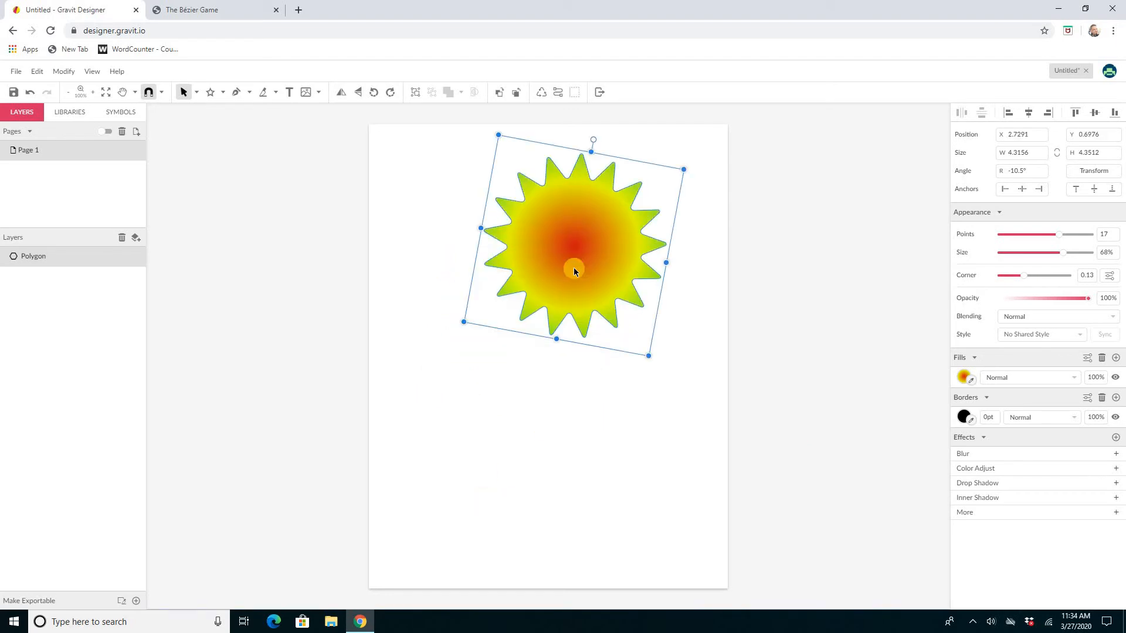
click(246, 143)
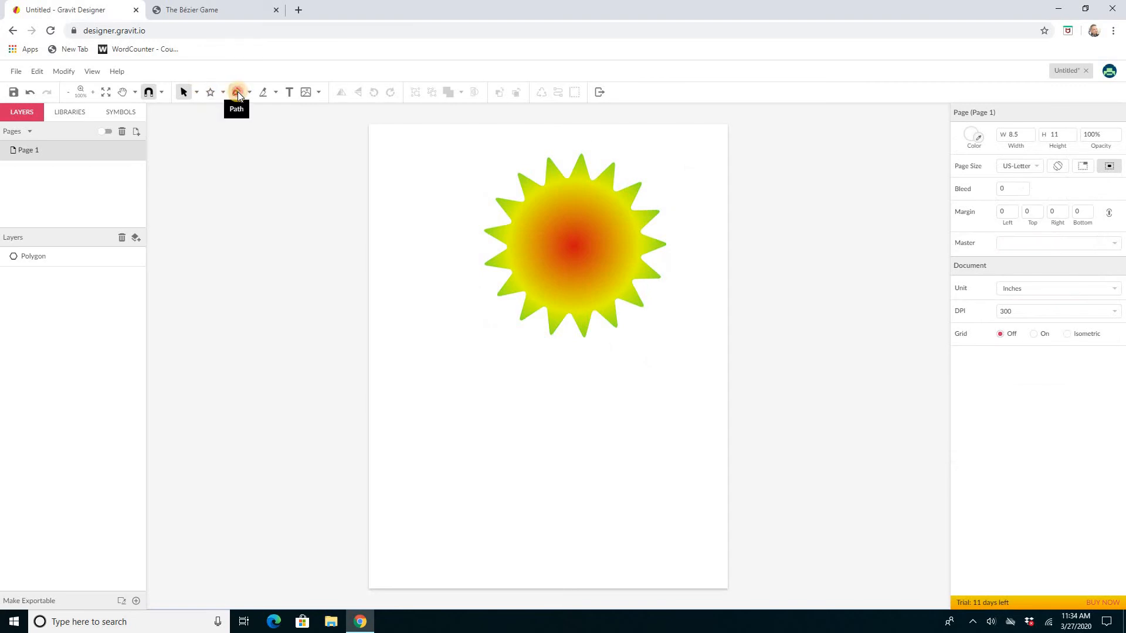
Draw a closed curved shape about 5.1 by 3.09 in with the Path tool, below the sunburst.
click(242, 93)
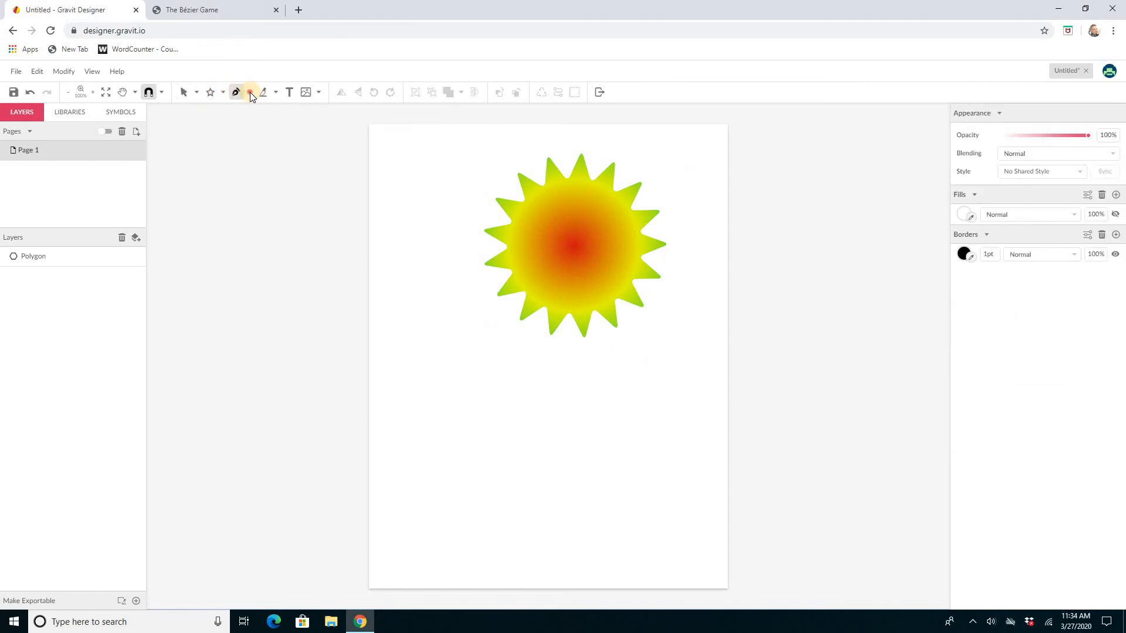
click(250, 92)
click(261, 108)
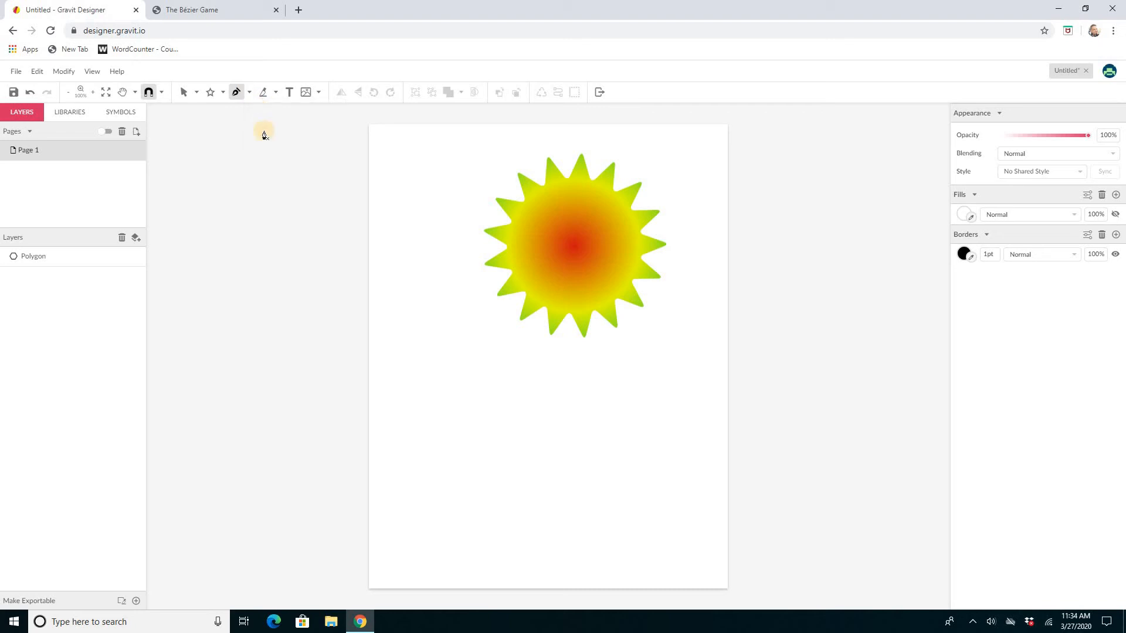
click(471, 379)
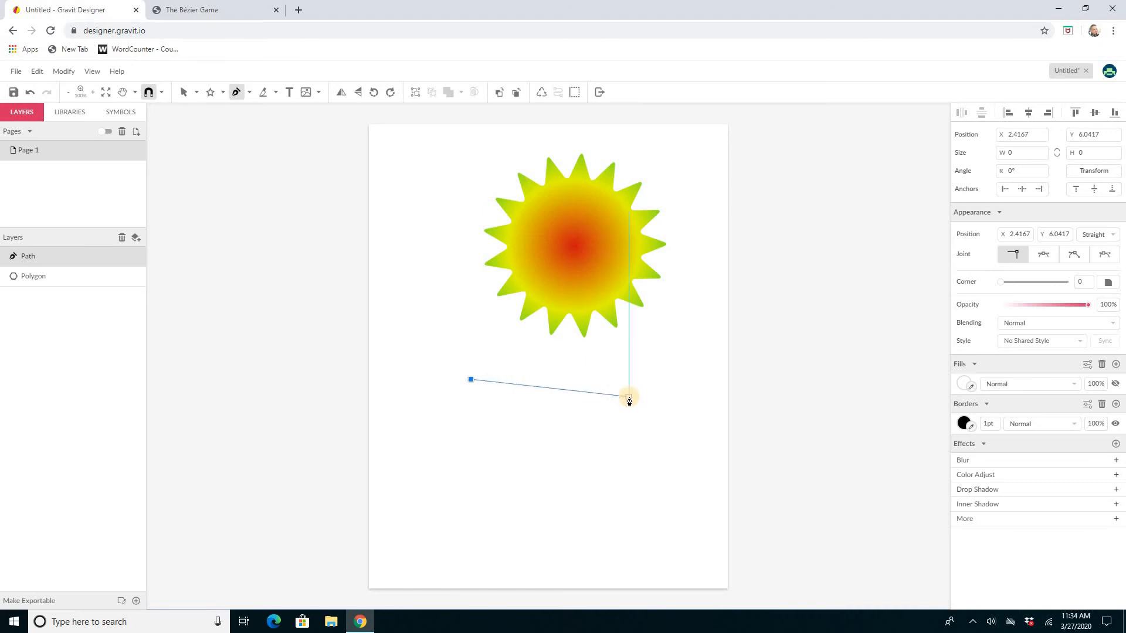
click(629, 398)
drag(629, 398, 653, 449)
drag(618, 482, 547, 495)
drag(549, 459, 422, 422)
click(471, 379)
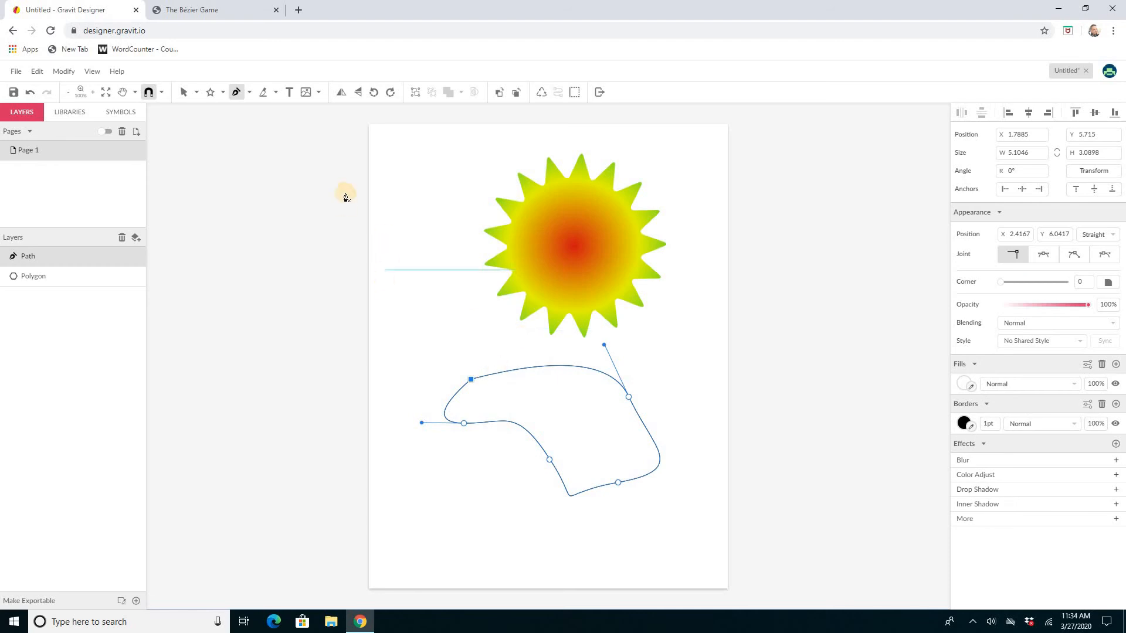
Fill the closed curved shape below the sunburst with solid green (#12EA81).
click(184, 92)
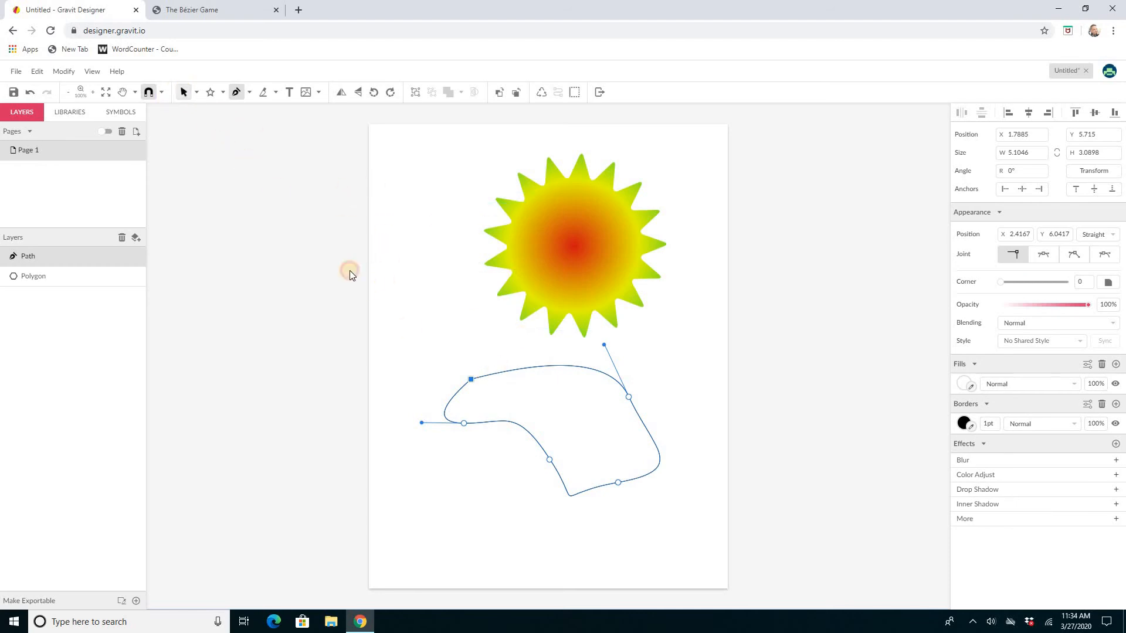
click(527, 362)
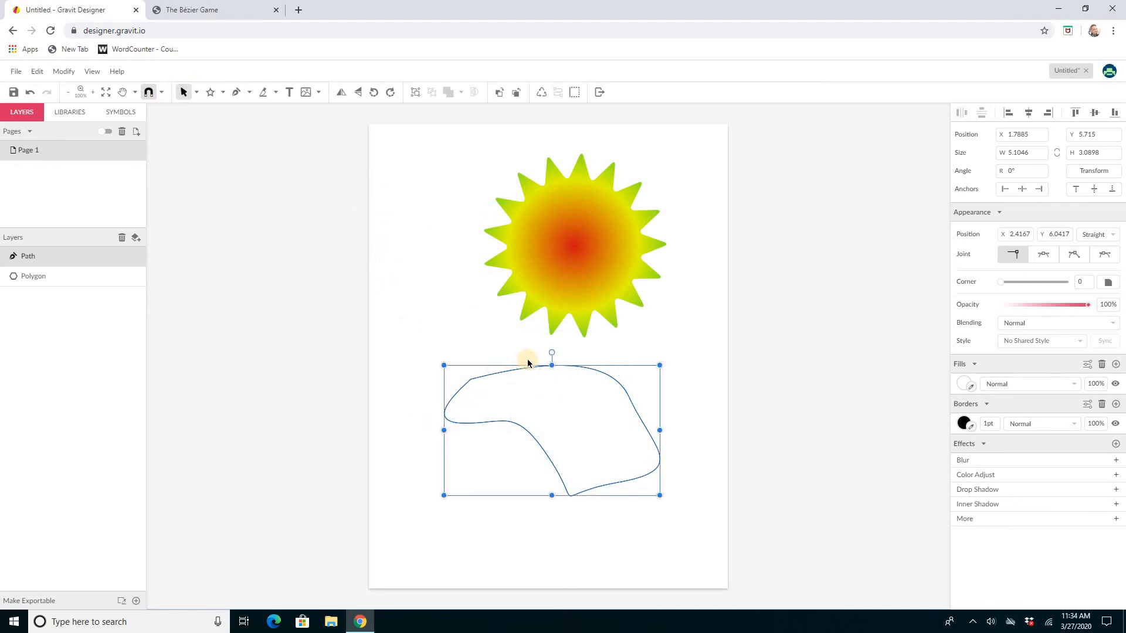
click(964, 385)
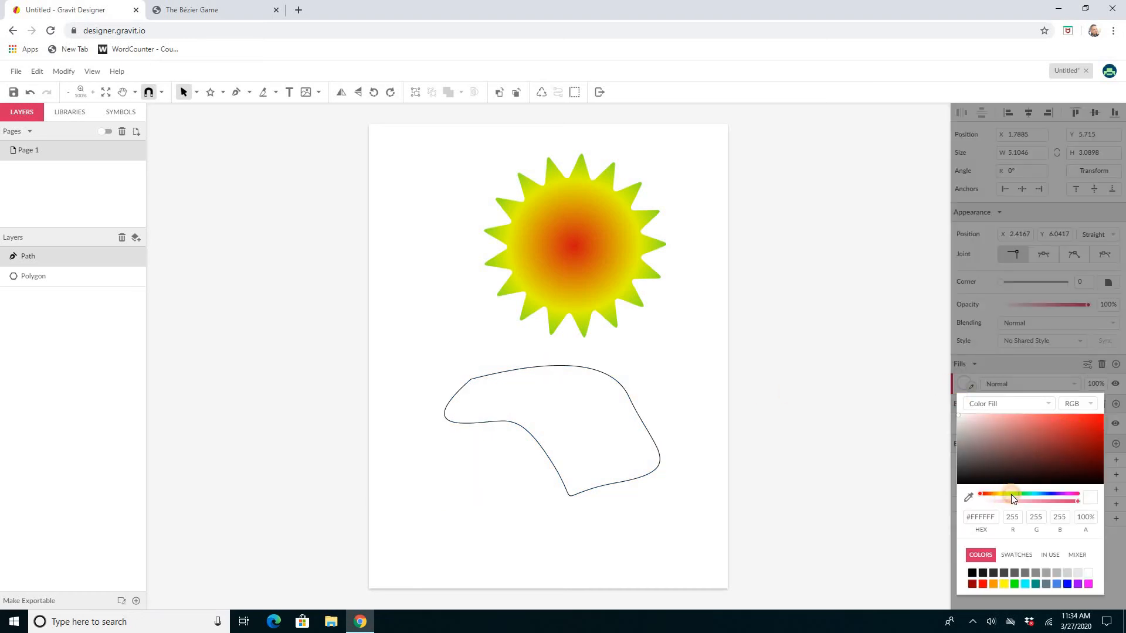
mouse_move(1021, 494)
mouse_down()
mouse_move(994, 493)
mouse_move(1008, 485)
mouse_up()
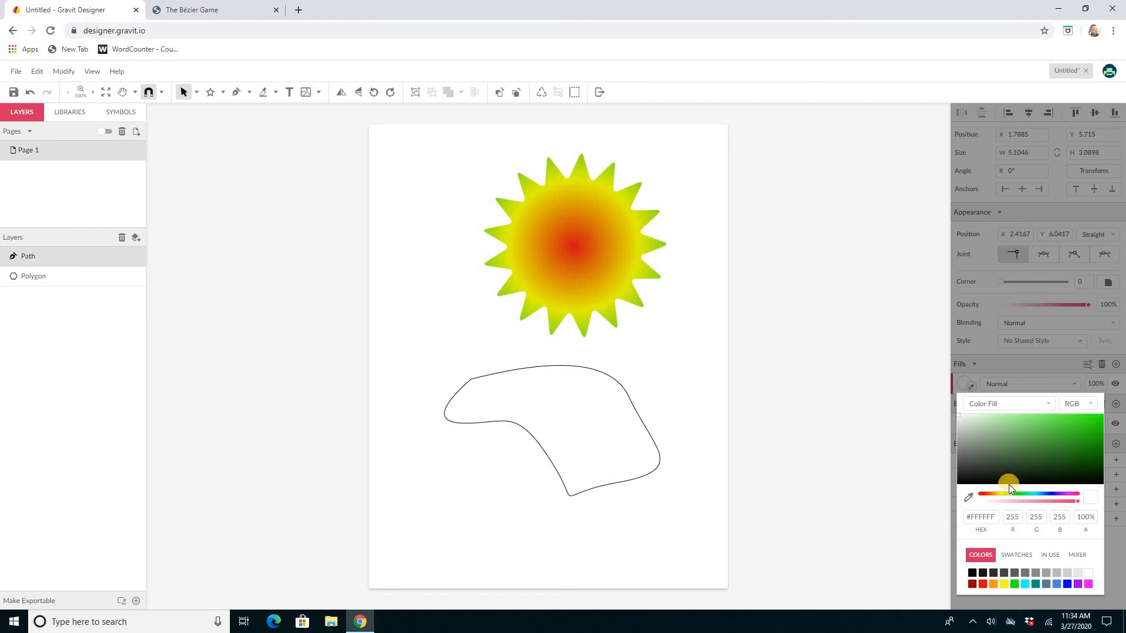
click(1092, 419)
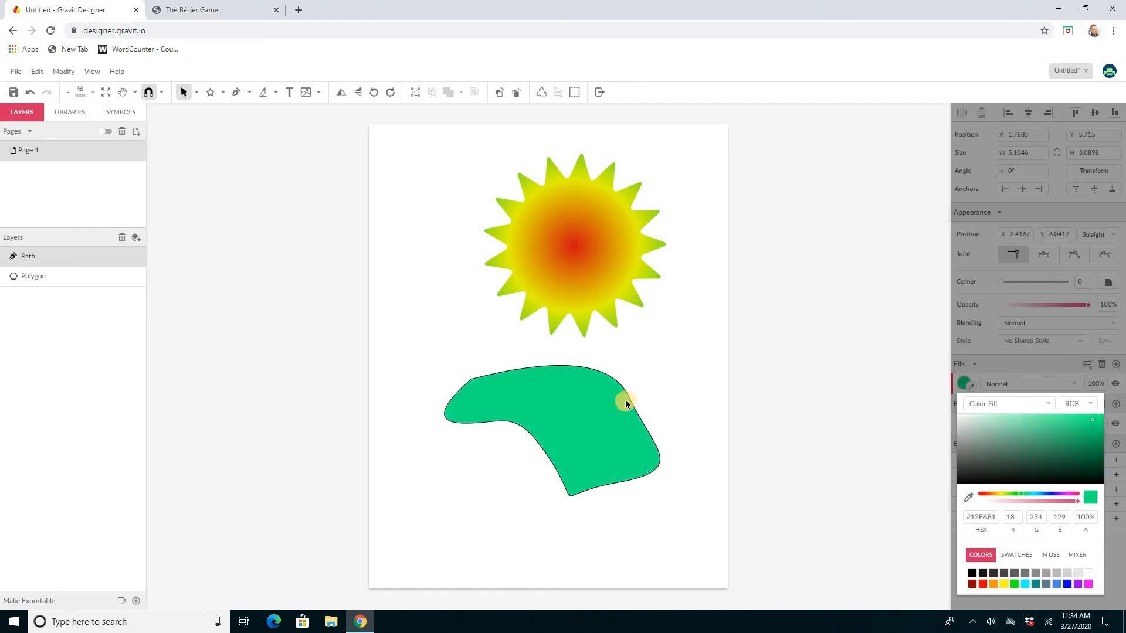
Scale the green shape down to about 2.89 by 1.92 in and move it just under the sunburst's lower right edge.
click(592, 405)
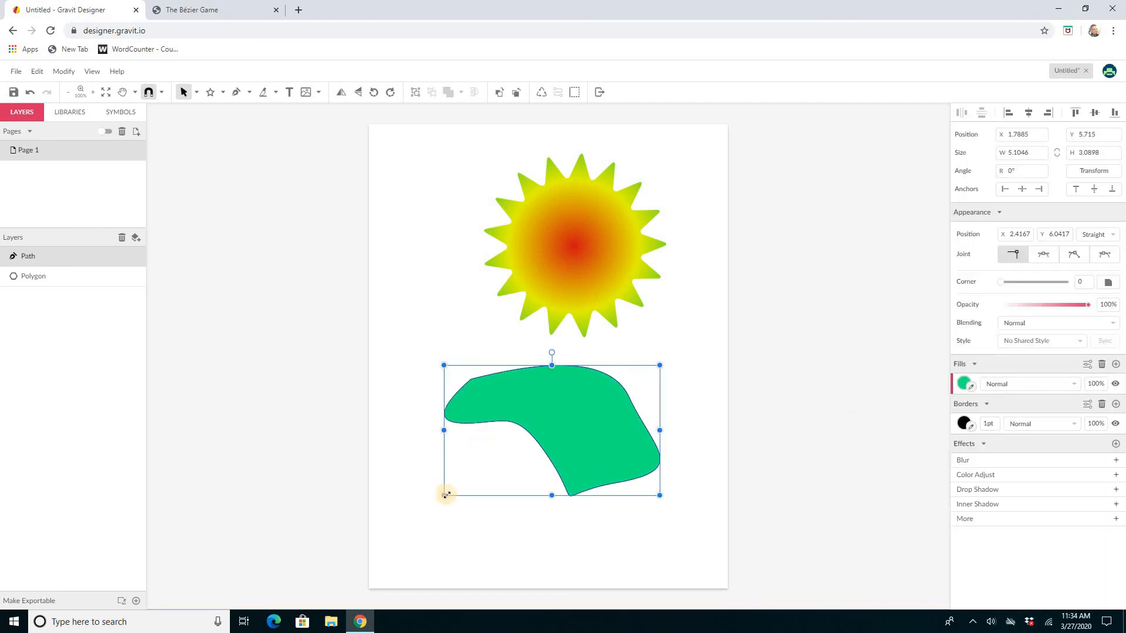
drag(470, 479, 538, 447)
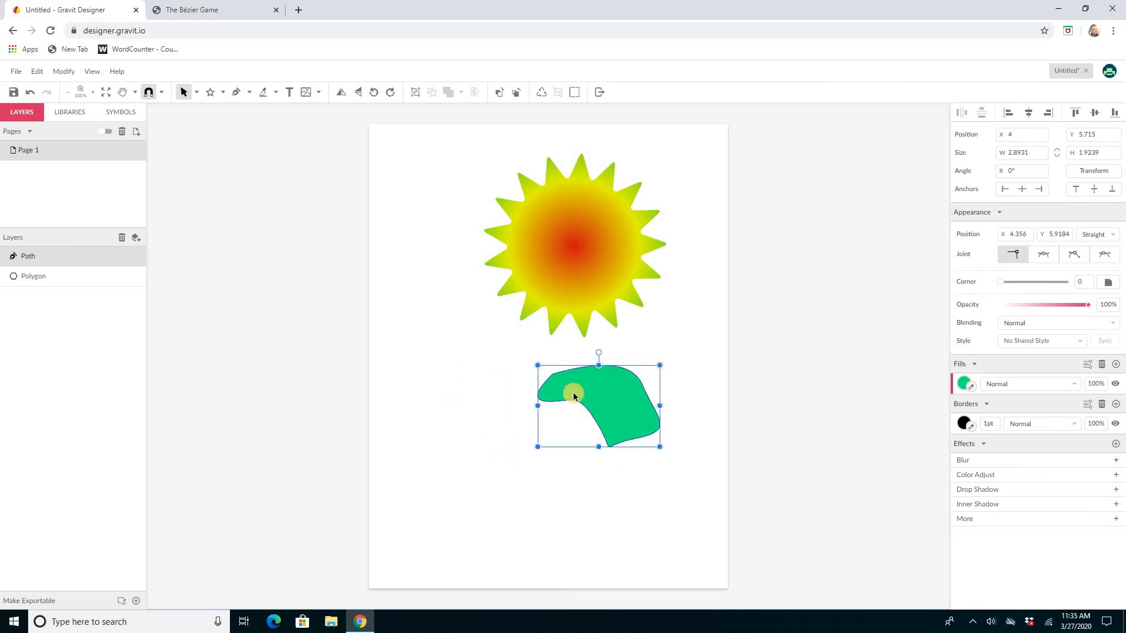
drag(635, 370, 643, 366)
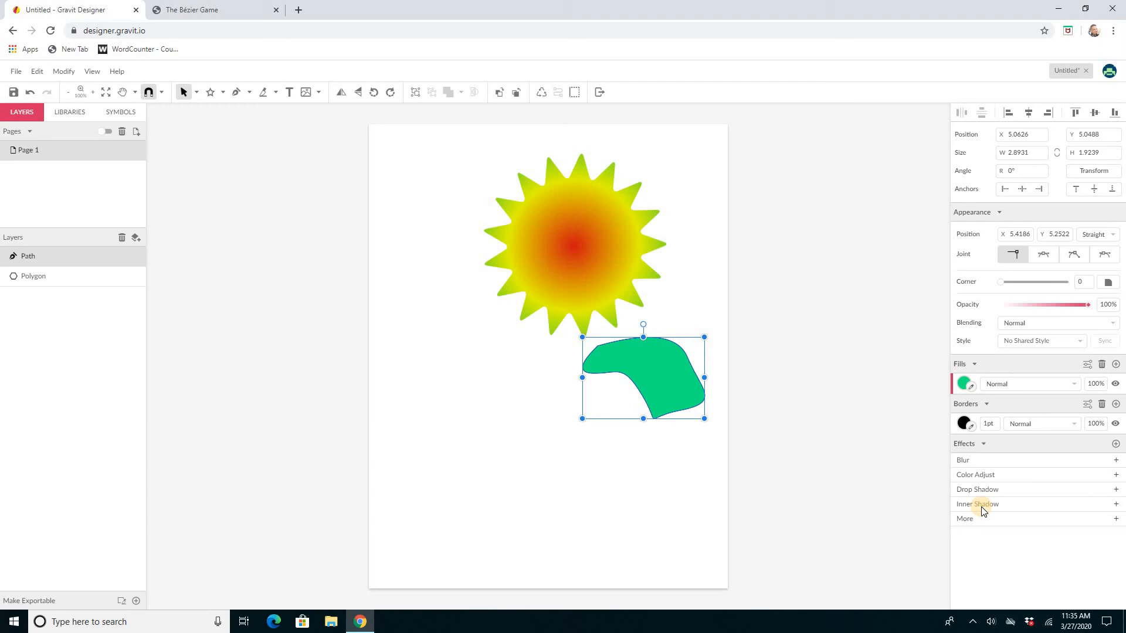
Add an Inner Shadow effect to the green shape with an X offset of 22 px.
click(980, 506)
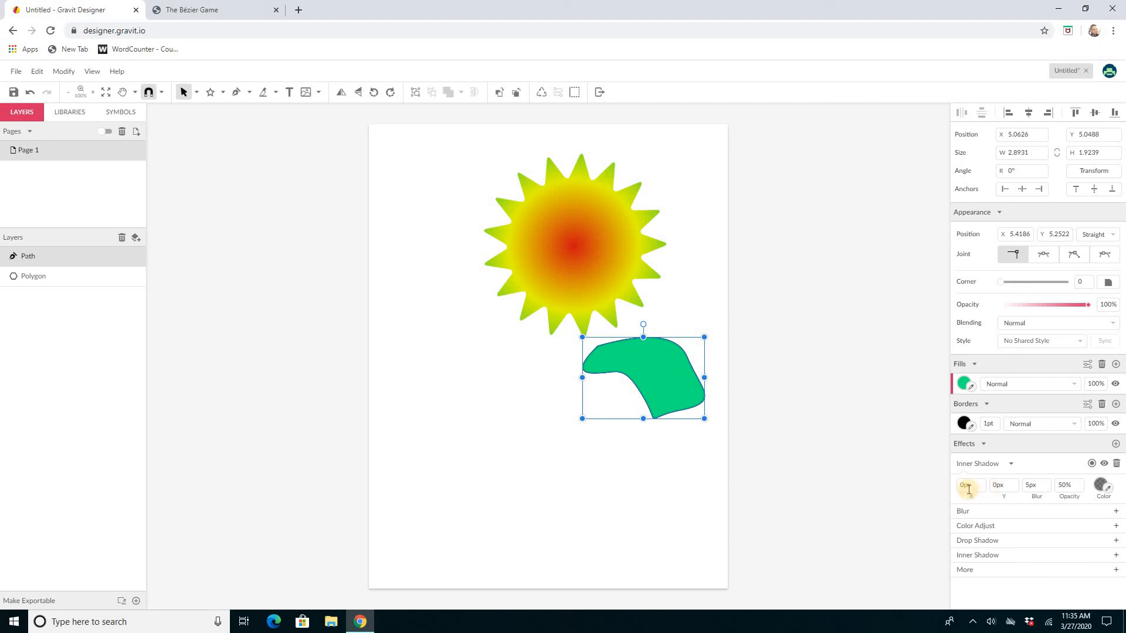
drag(966, 486, 959, 485)
text(7)
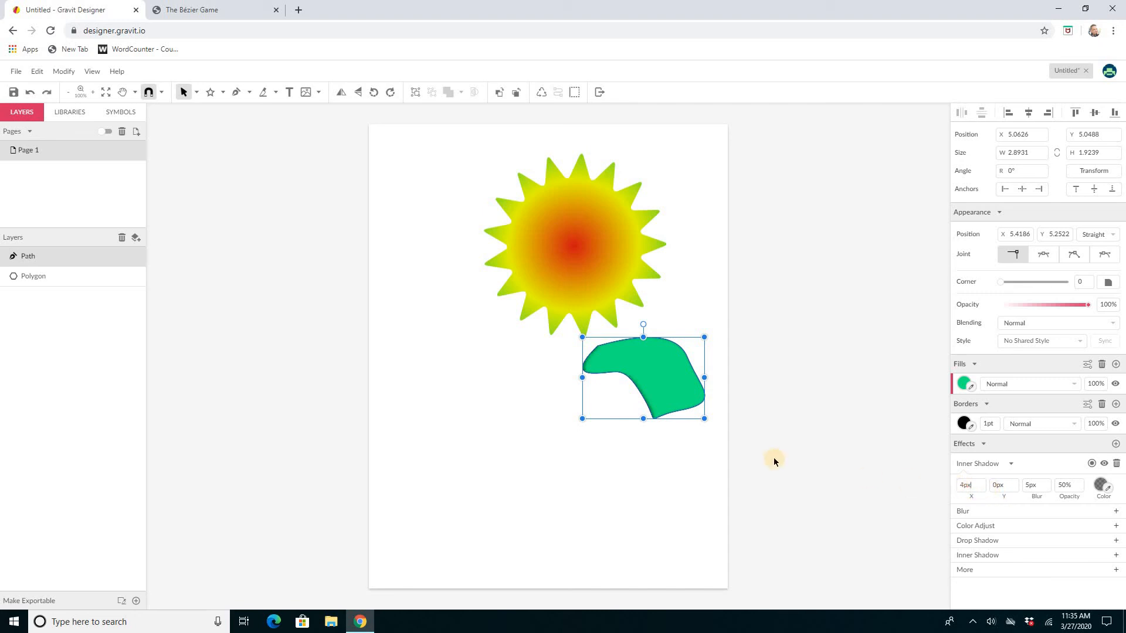
key(Up)
key(Up)
key(Up)
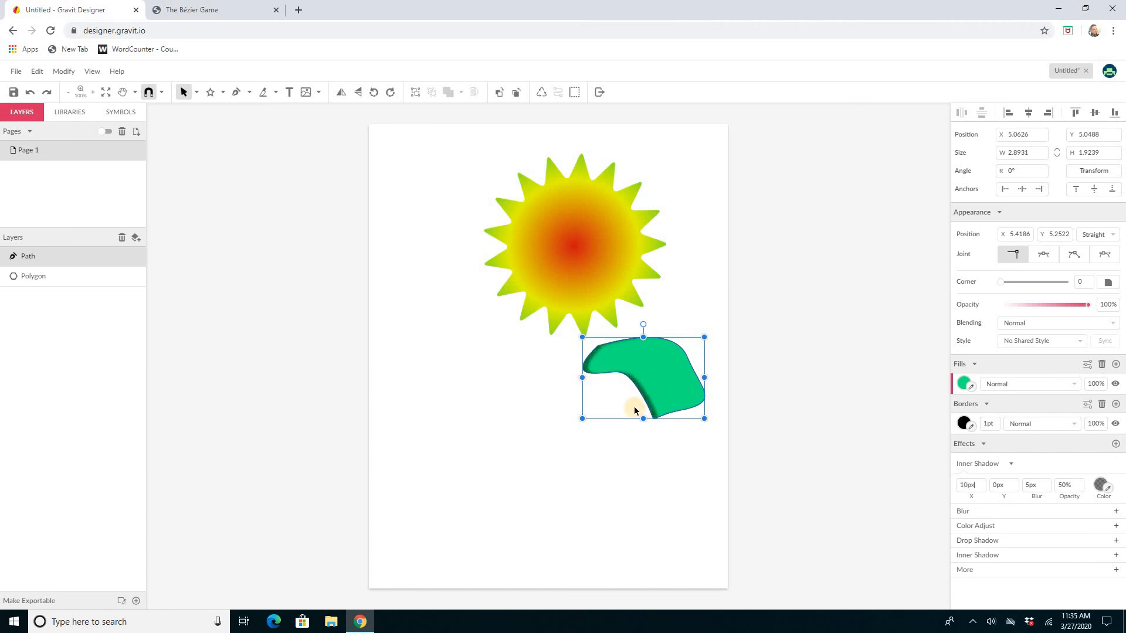
key(Up)
key(Up)
key(Up)
key(Up)
key(Up)
key(Up)
key(Up)
key(Up)
key(Up)
key(Up)
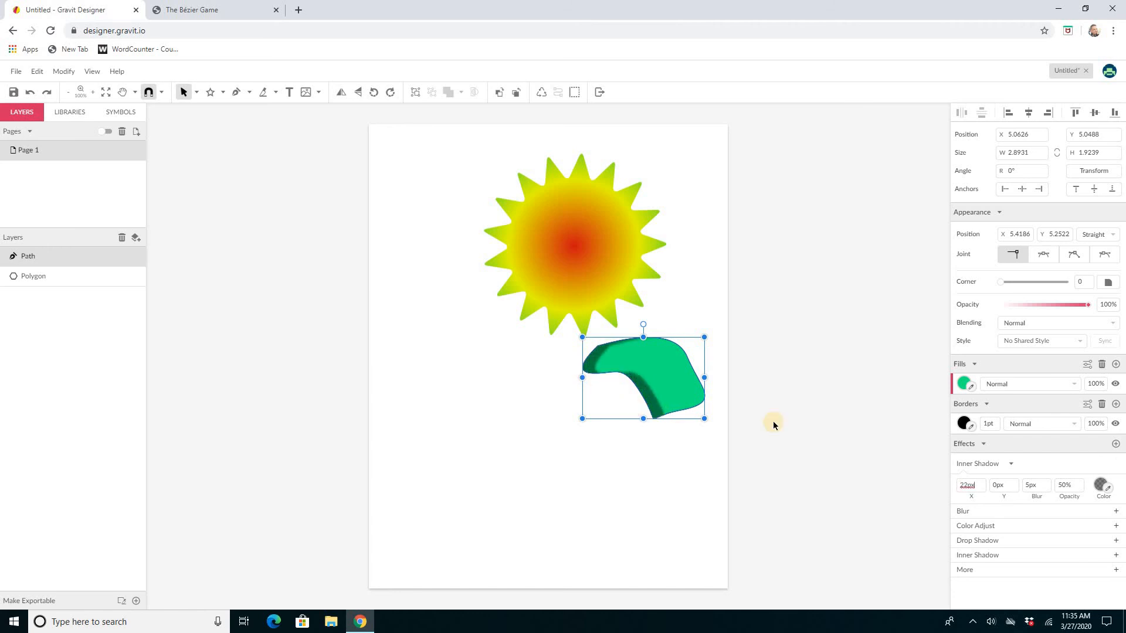
Set the inner shadow's Y offset to -5 px and deselect the shape.
click(993, 486)
key(Up)
key(Up)
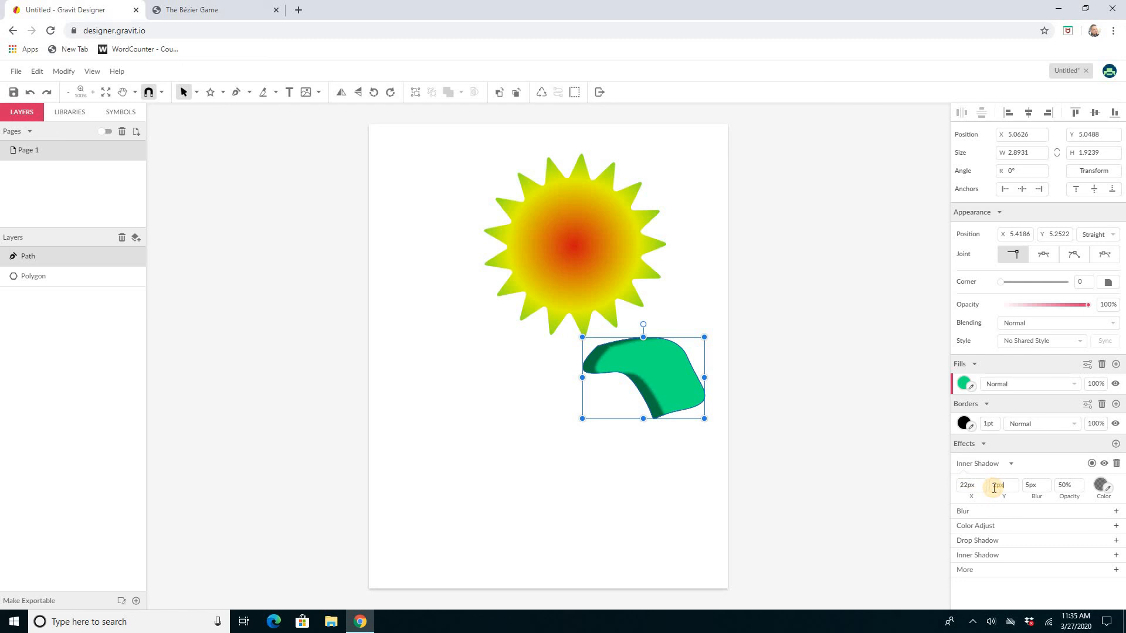
key(Down)
key(Down)
key(Down)
key(Down)
key(Down)
key(Down)
key(Down)
key(Down)
key(Down)
key(Down)
key(Down)
click(662, 491)
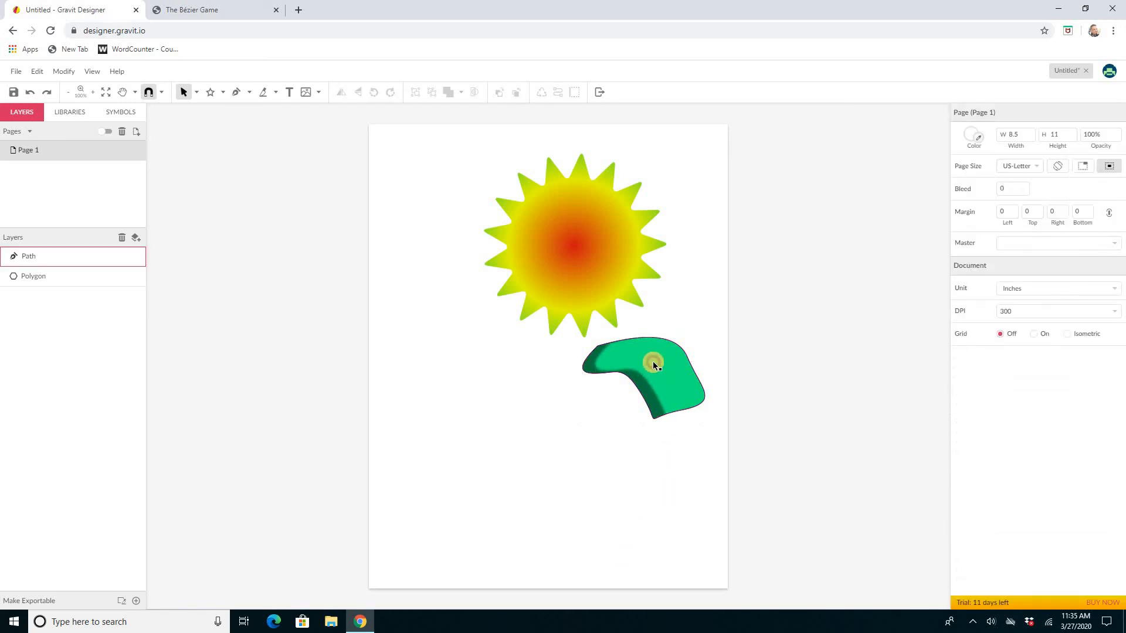
Duplicate the green shape to its left and flip the copy vertically.
click(654, 364)
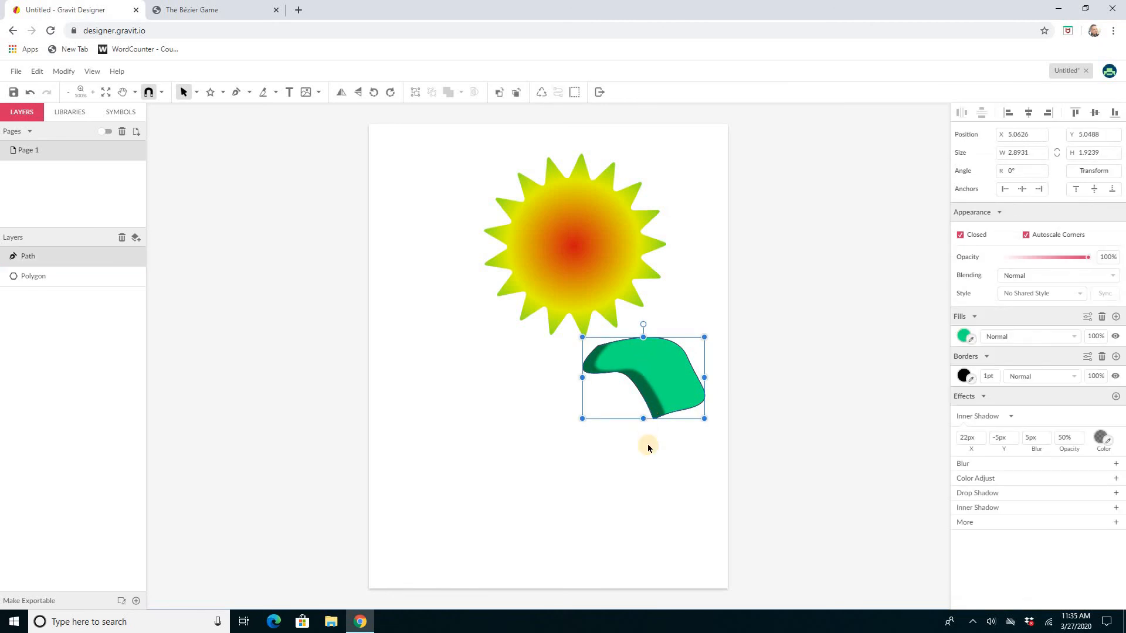
drag(640, 364, 545, 395)
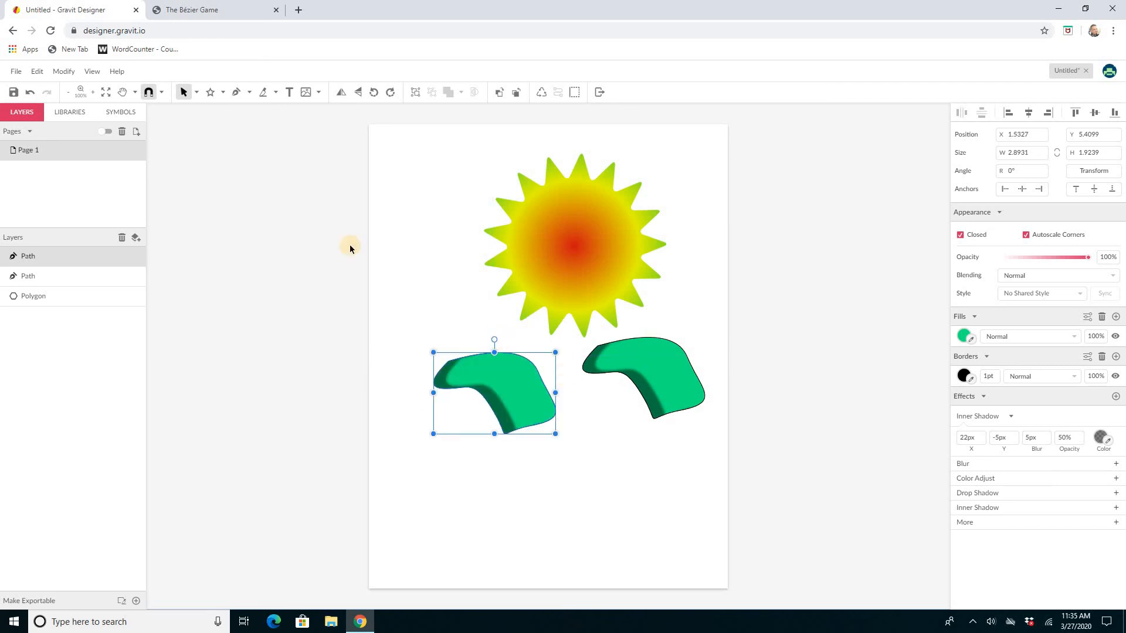
click(74, 71)
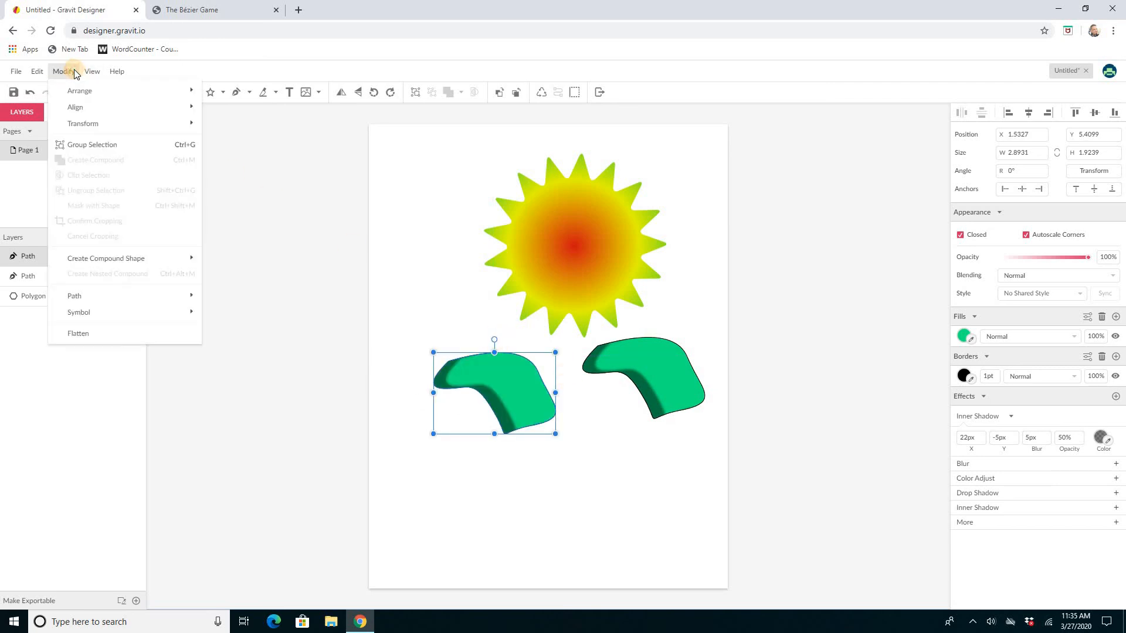
mouse_move(83, 123)
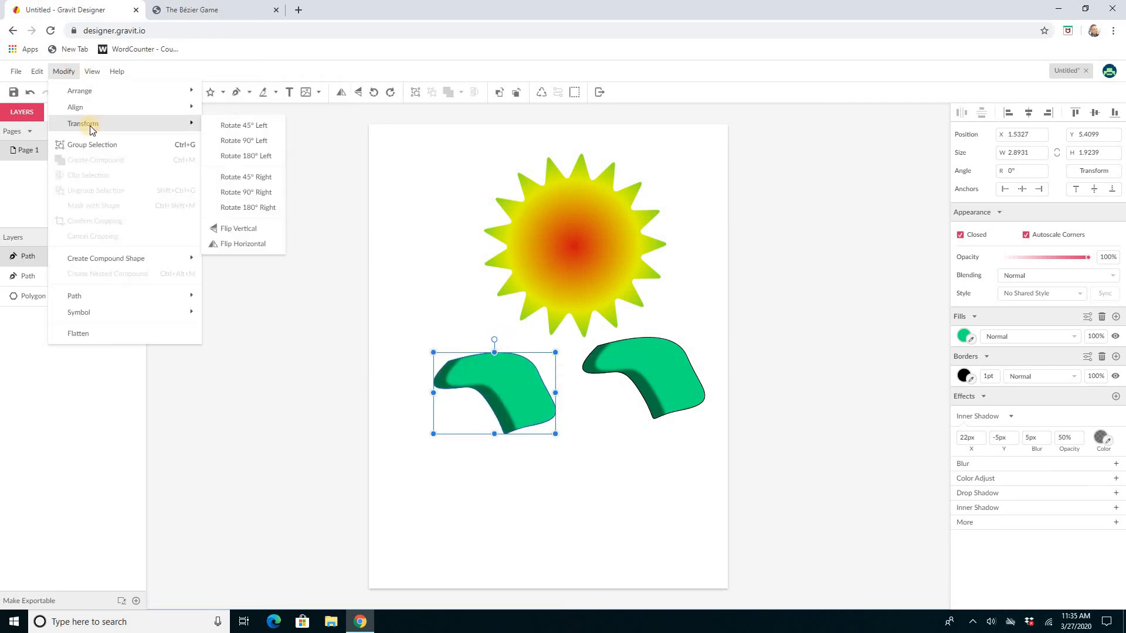
click(259, 228)
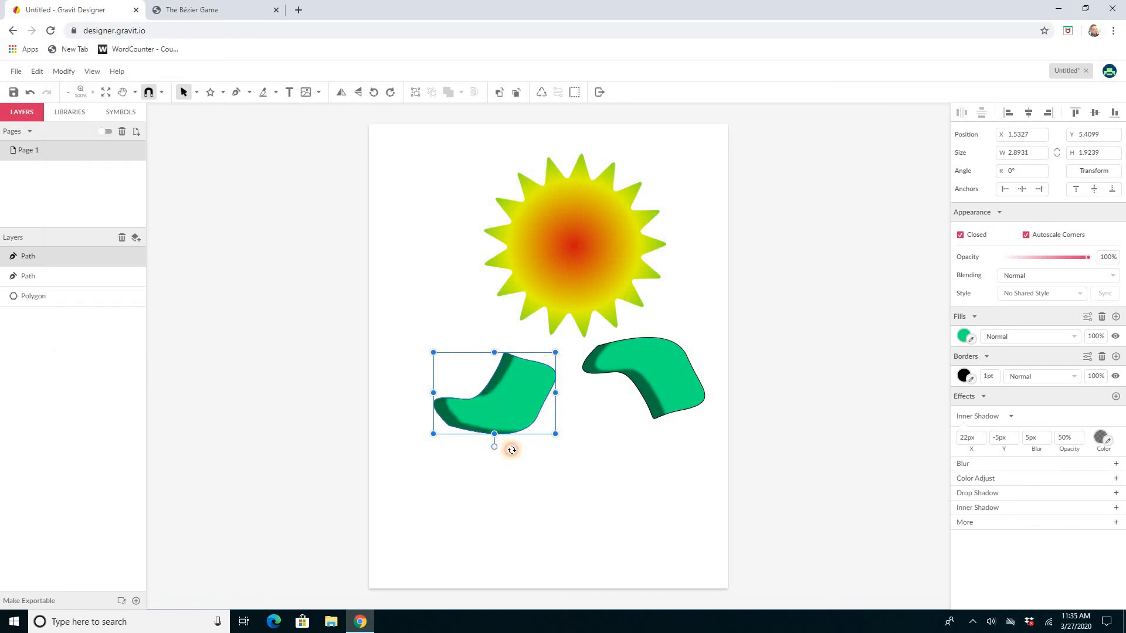
Rotate the flipped copy to about -179.8° and place it under the sunburst's lower left, its tip meeting the original's tip.
drag(511, 449, 496, 286)
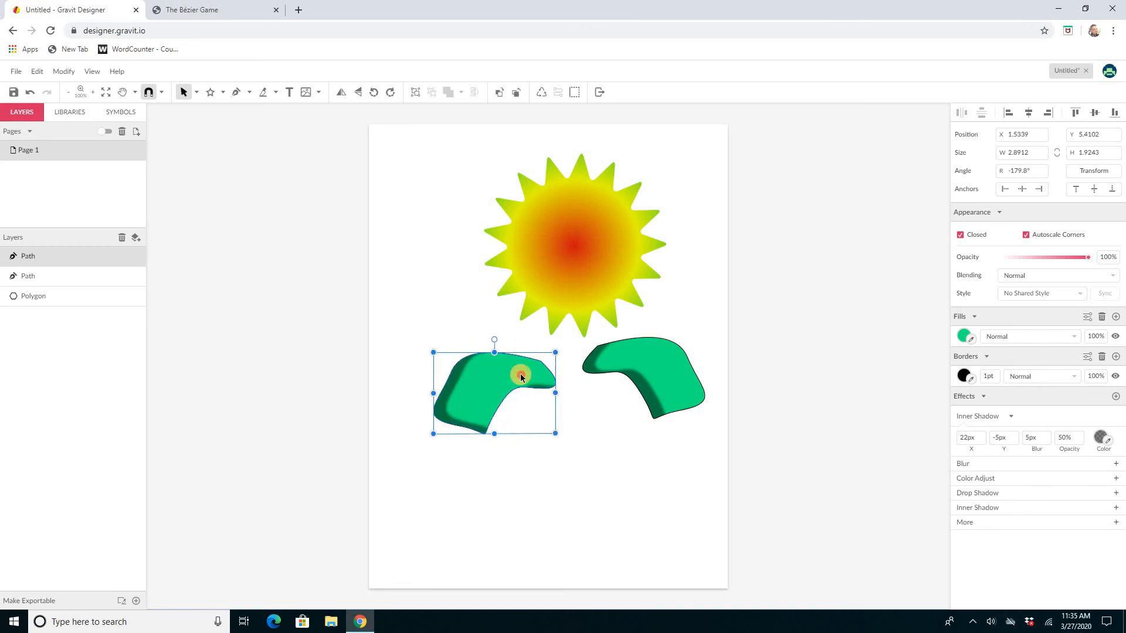
drag(521, 377, 547, 343)
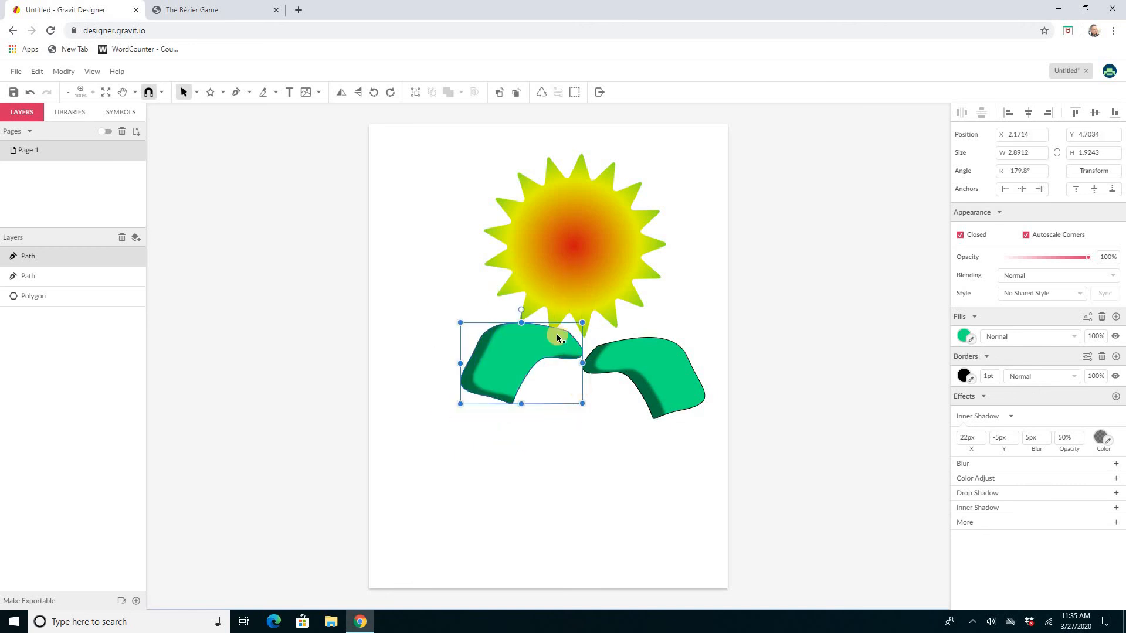
click(559, 392)
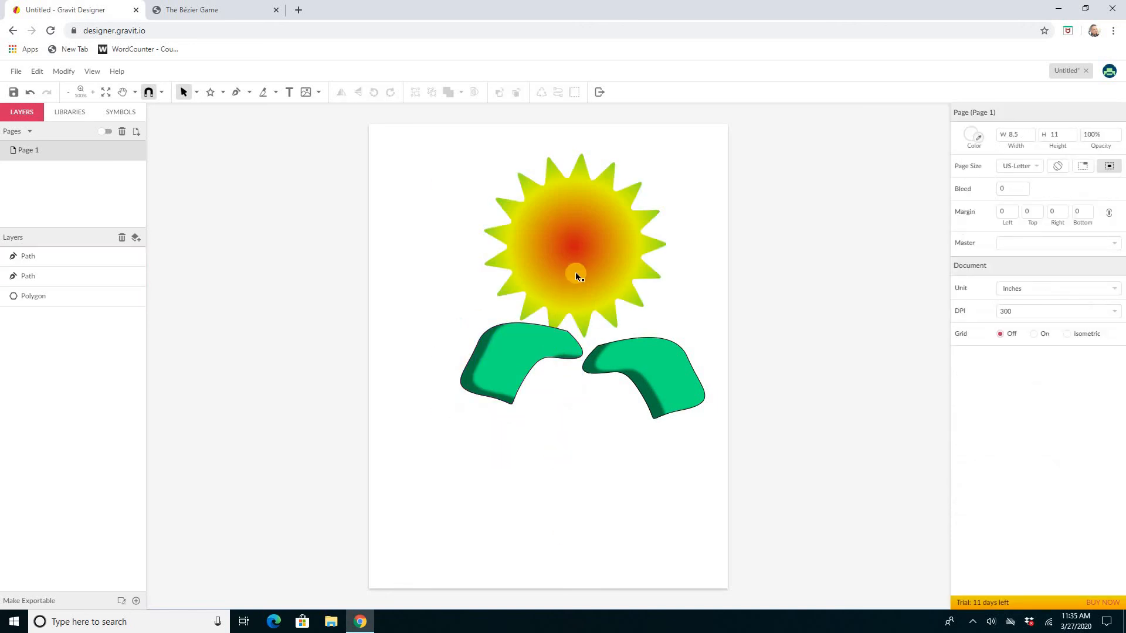
Group the sunburst and both green shapes into one object.
click(644, 367)
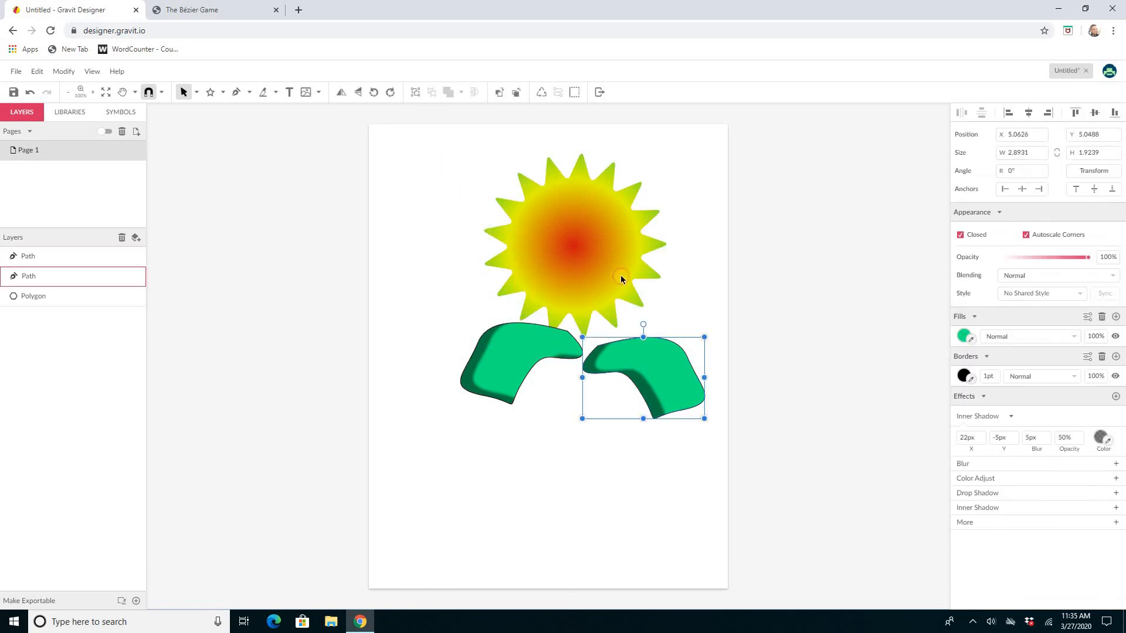
drag(440, 164, 660, 404)
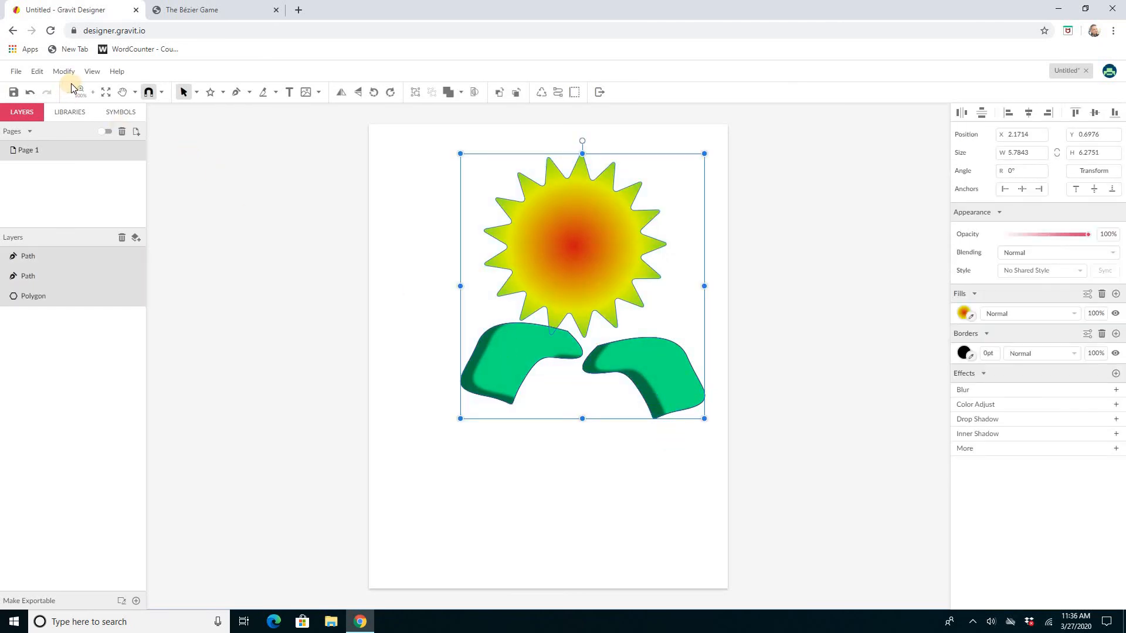
click(39, 72)
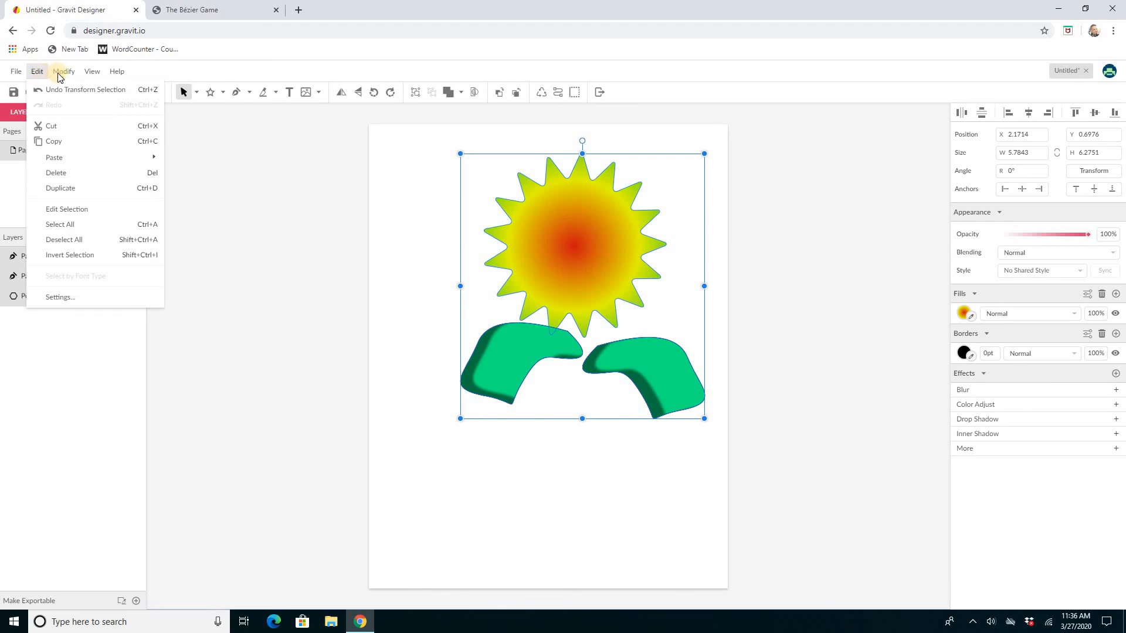
mouse_move(62, 71)
click(89, 147)
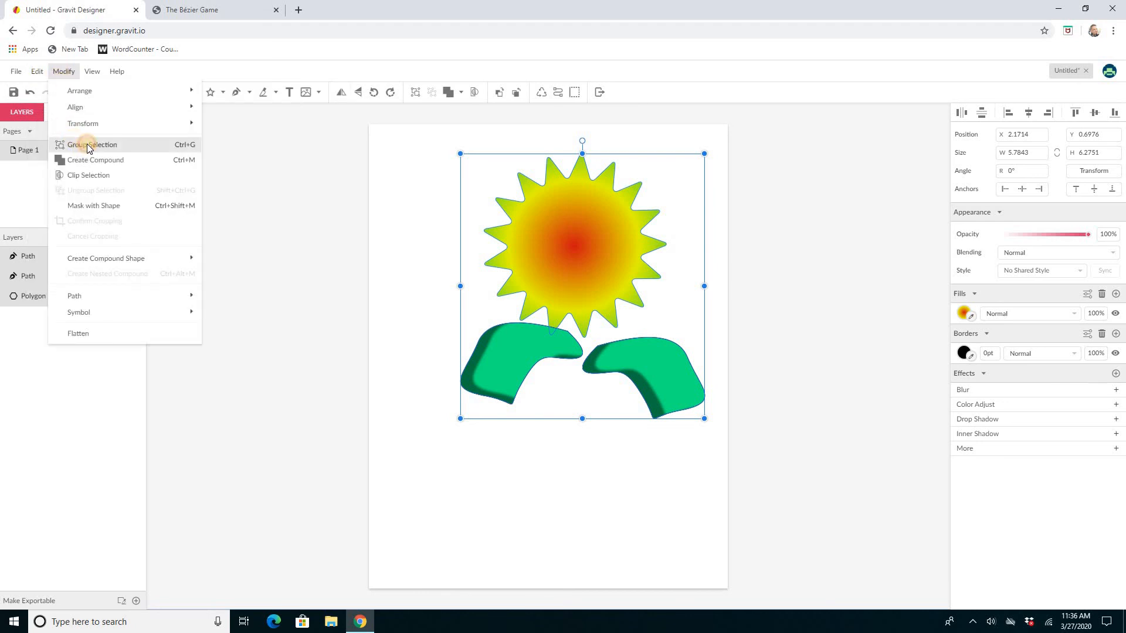
click(551, 529)
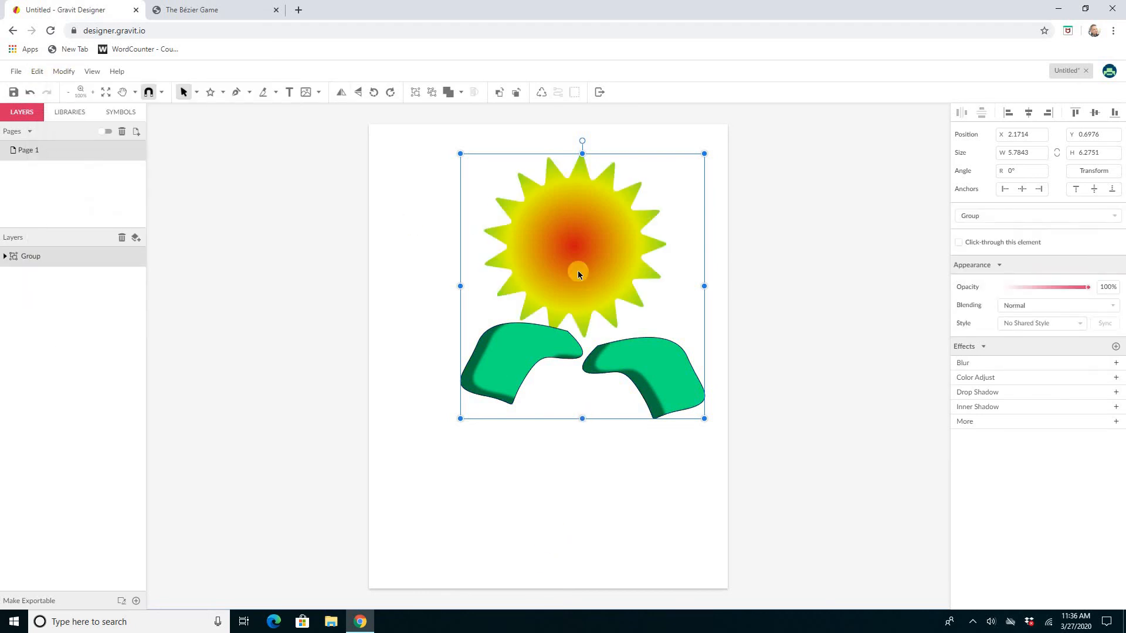